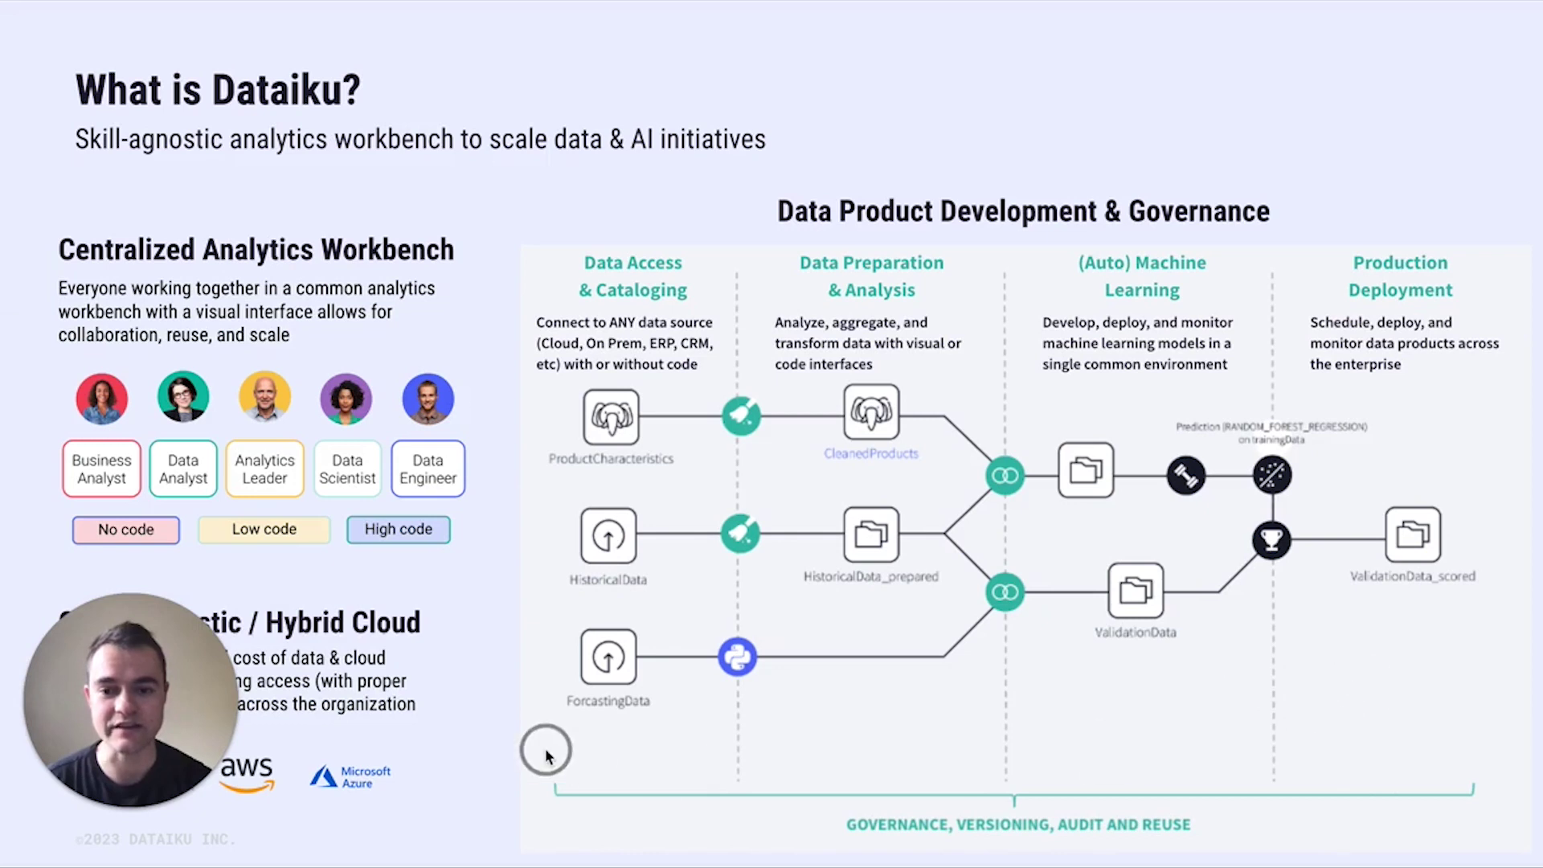
Step: Leave the 'What is Dataiku?' slide for the Dataiku project Flow with 5 zones
mouse_move(174, 705)
drag(152, 698, 585, 728)
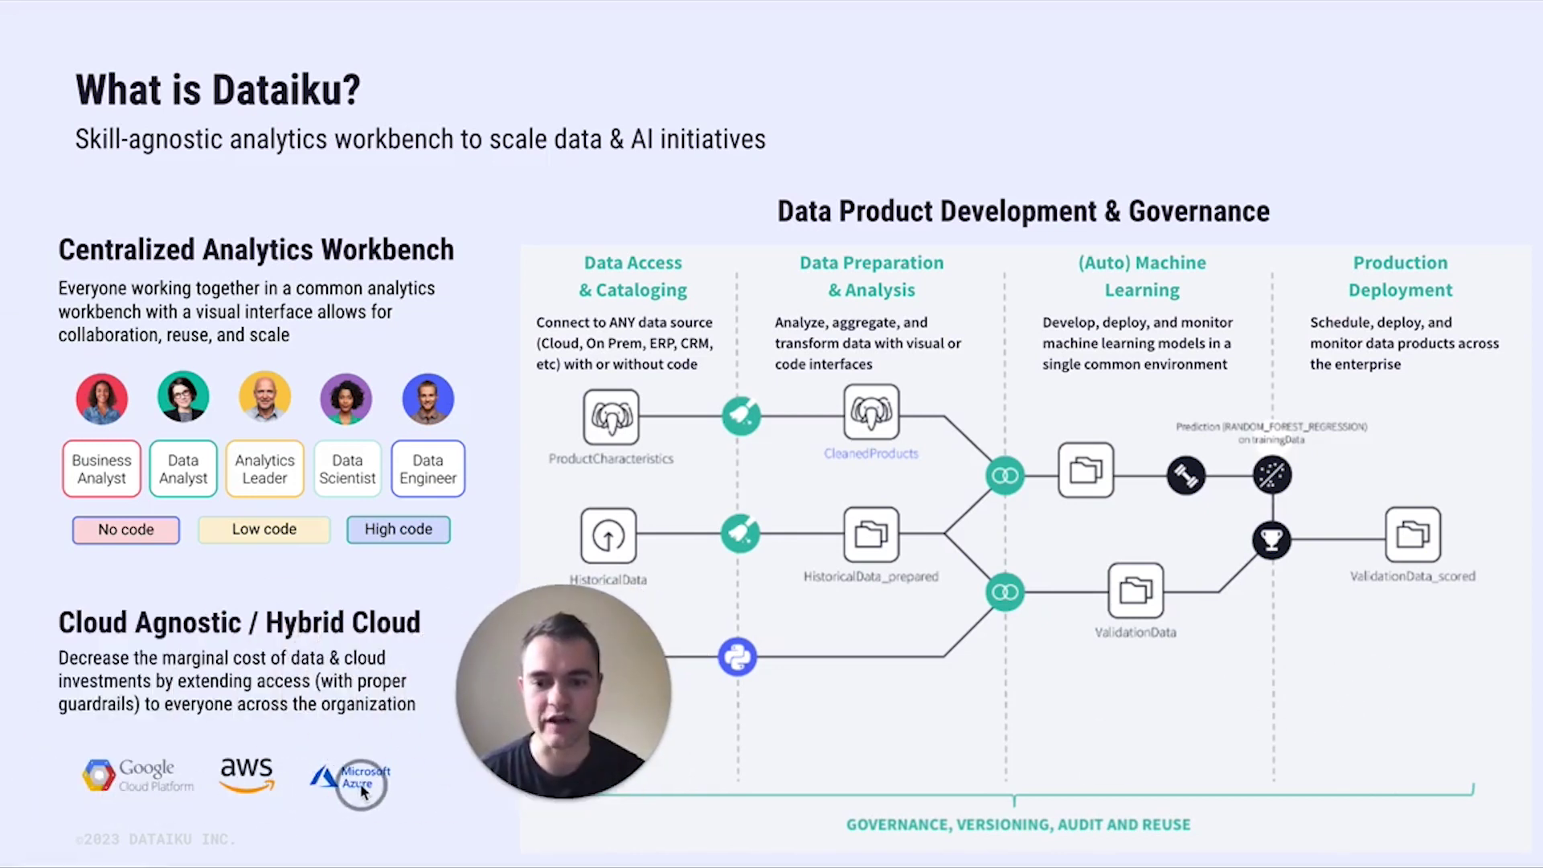
mouse_move(536, 710)
drag(595, 687, 140, 689)
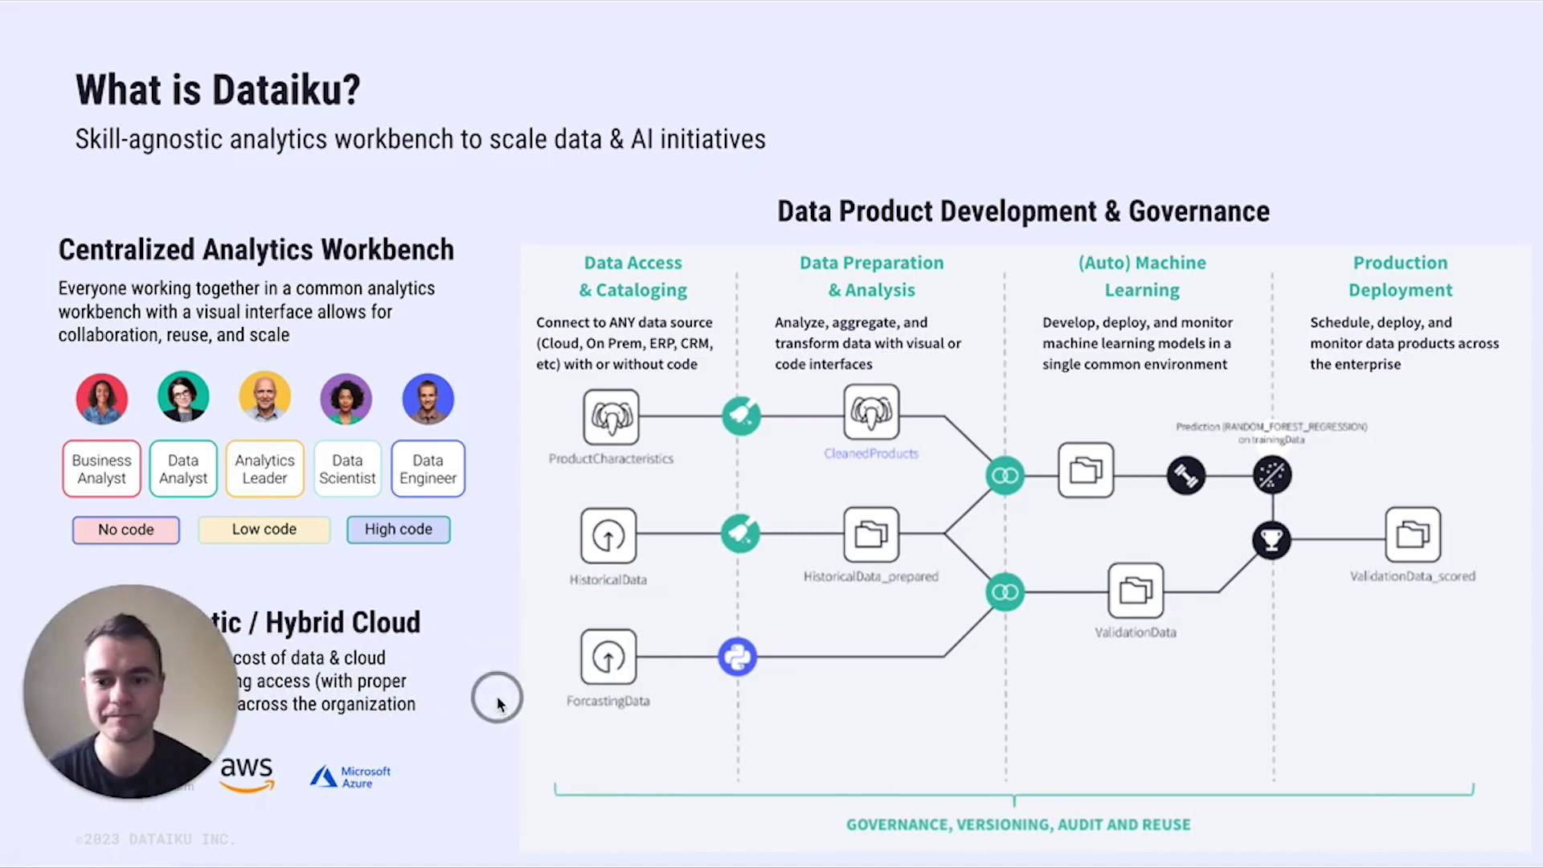
key(ctrl+Right)
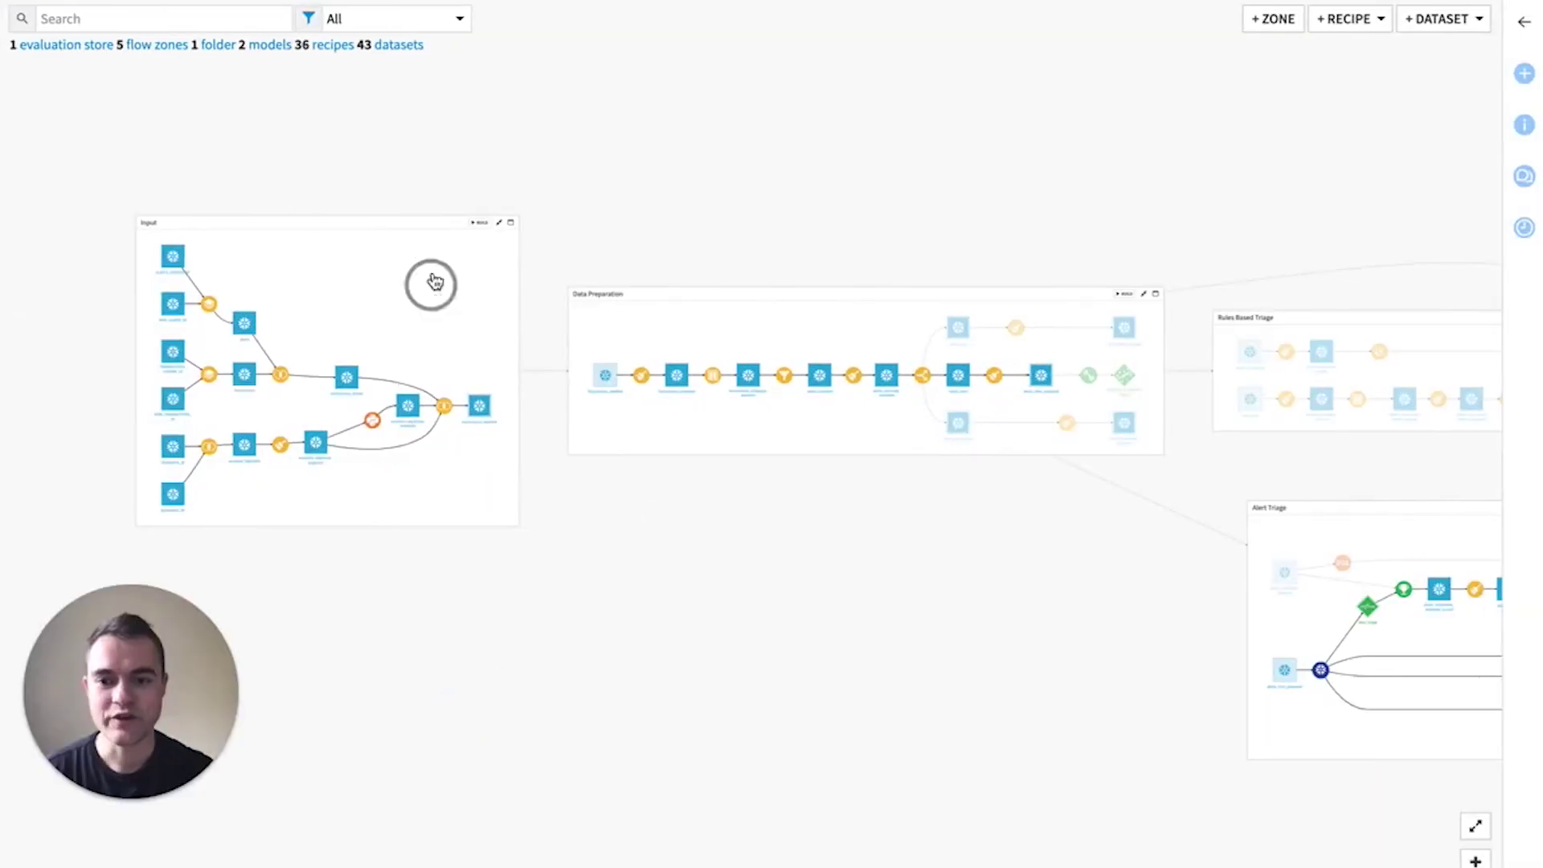
Step: Centre the Input zone, then highlight and clear the lineage of ALERTS_HISTORY_SF
scroll(172, 303, up, 3)
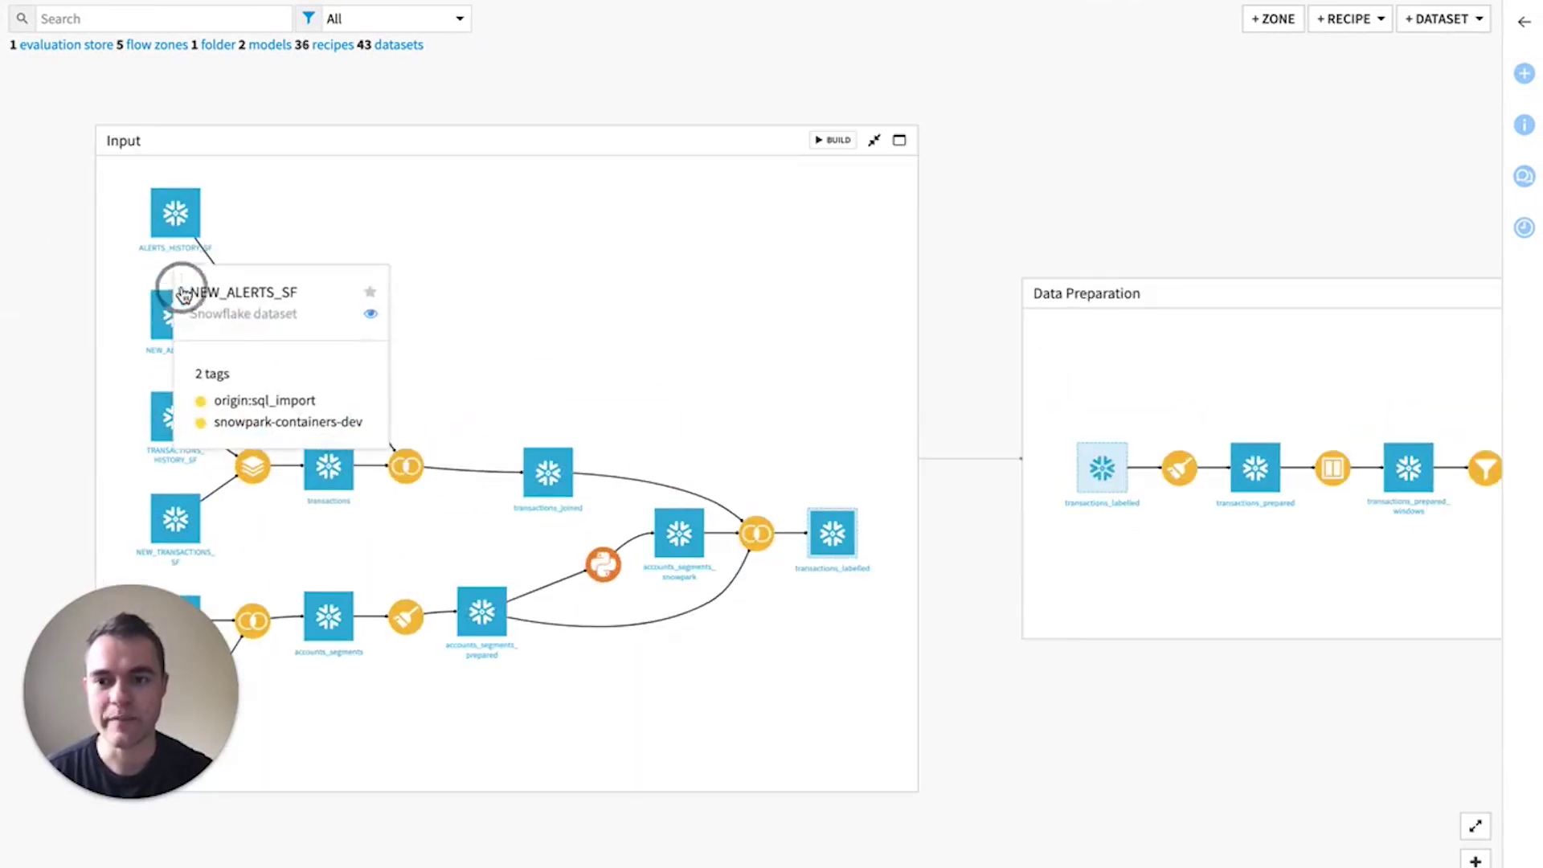
drag(461, 252, 497, 284)
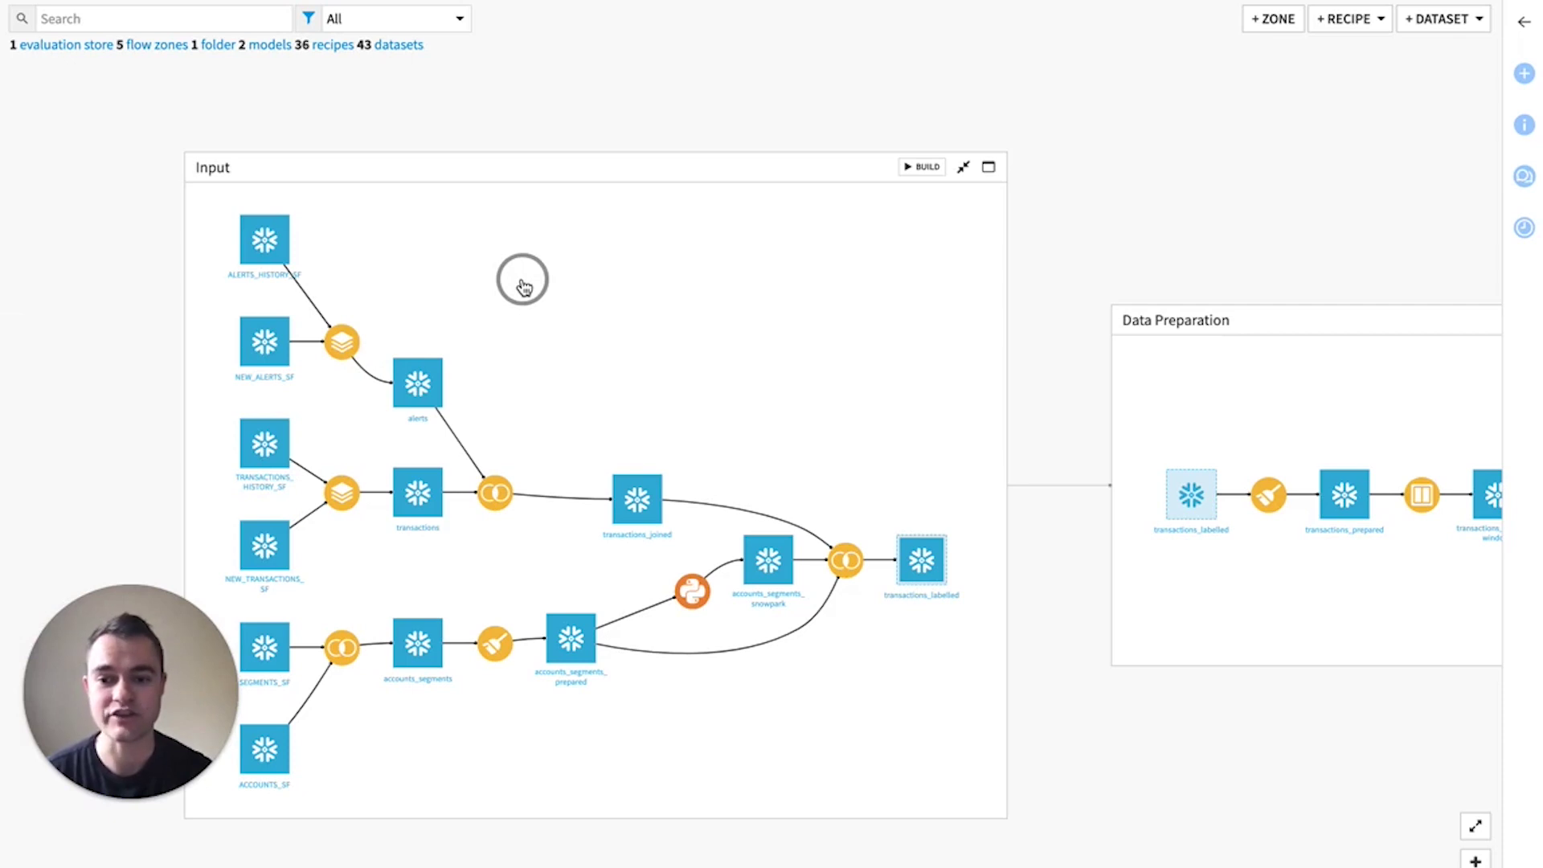
click(274, 247)
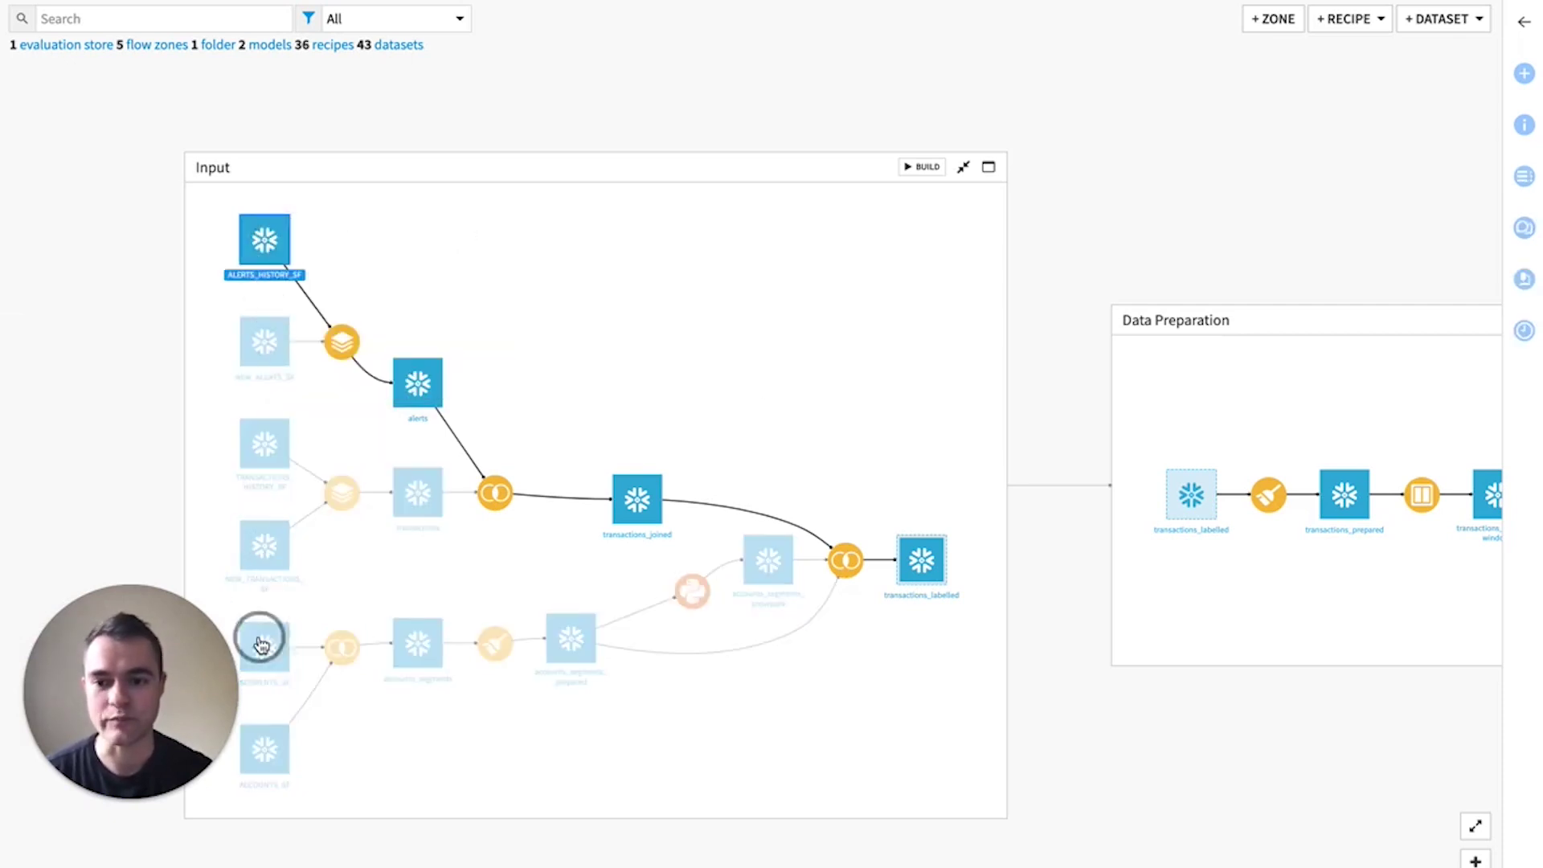
click(259, 241)
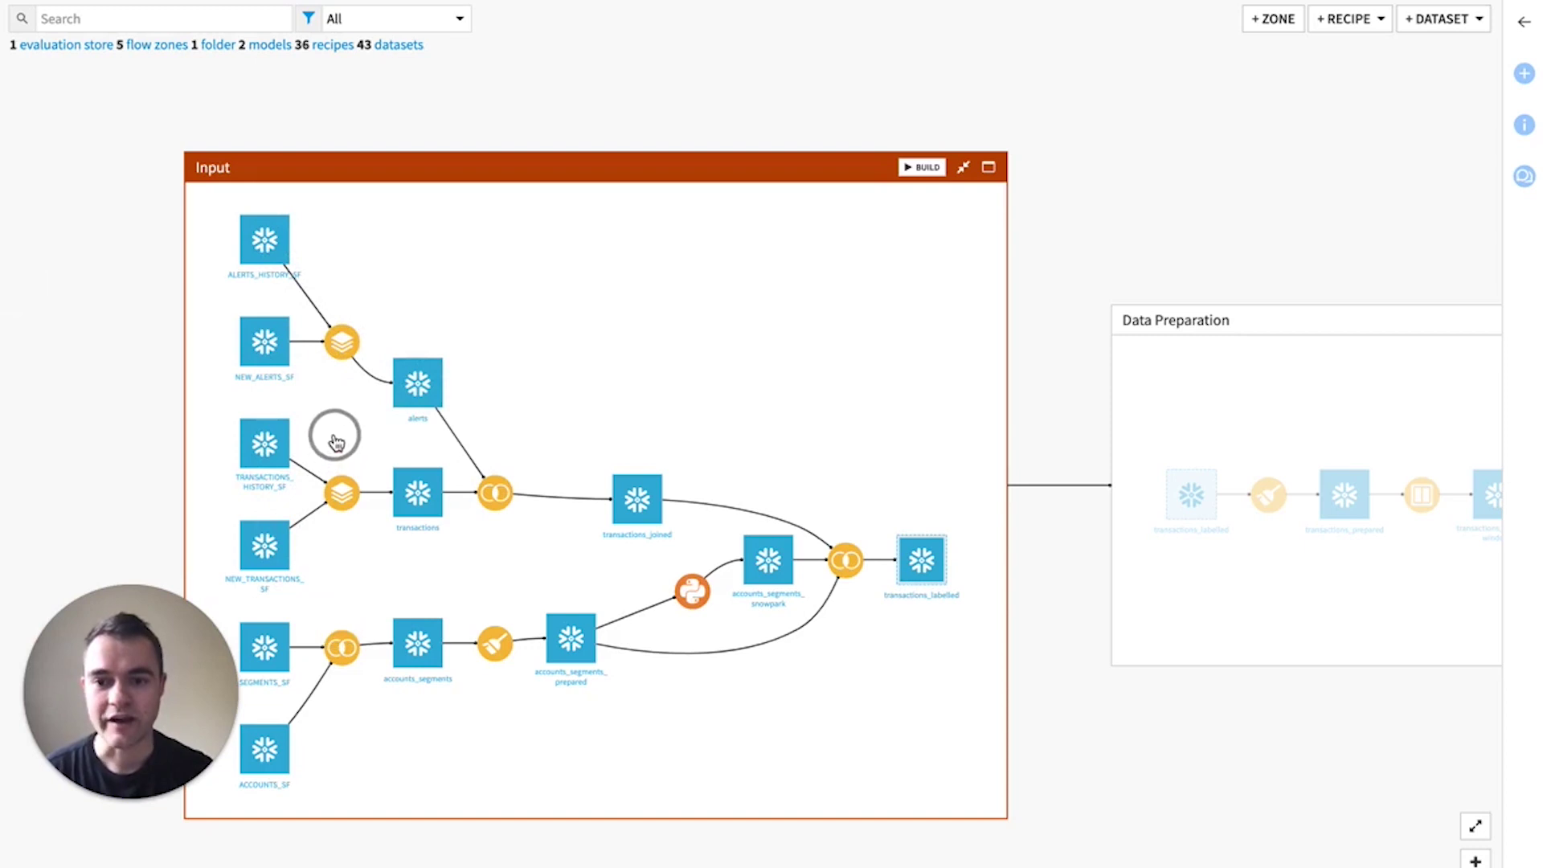
Step: Open the Python recipe that produces accounts_segments_snowpark
mouse_move(270, 768)
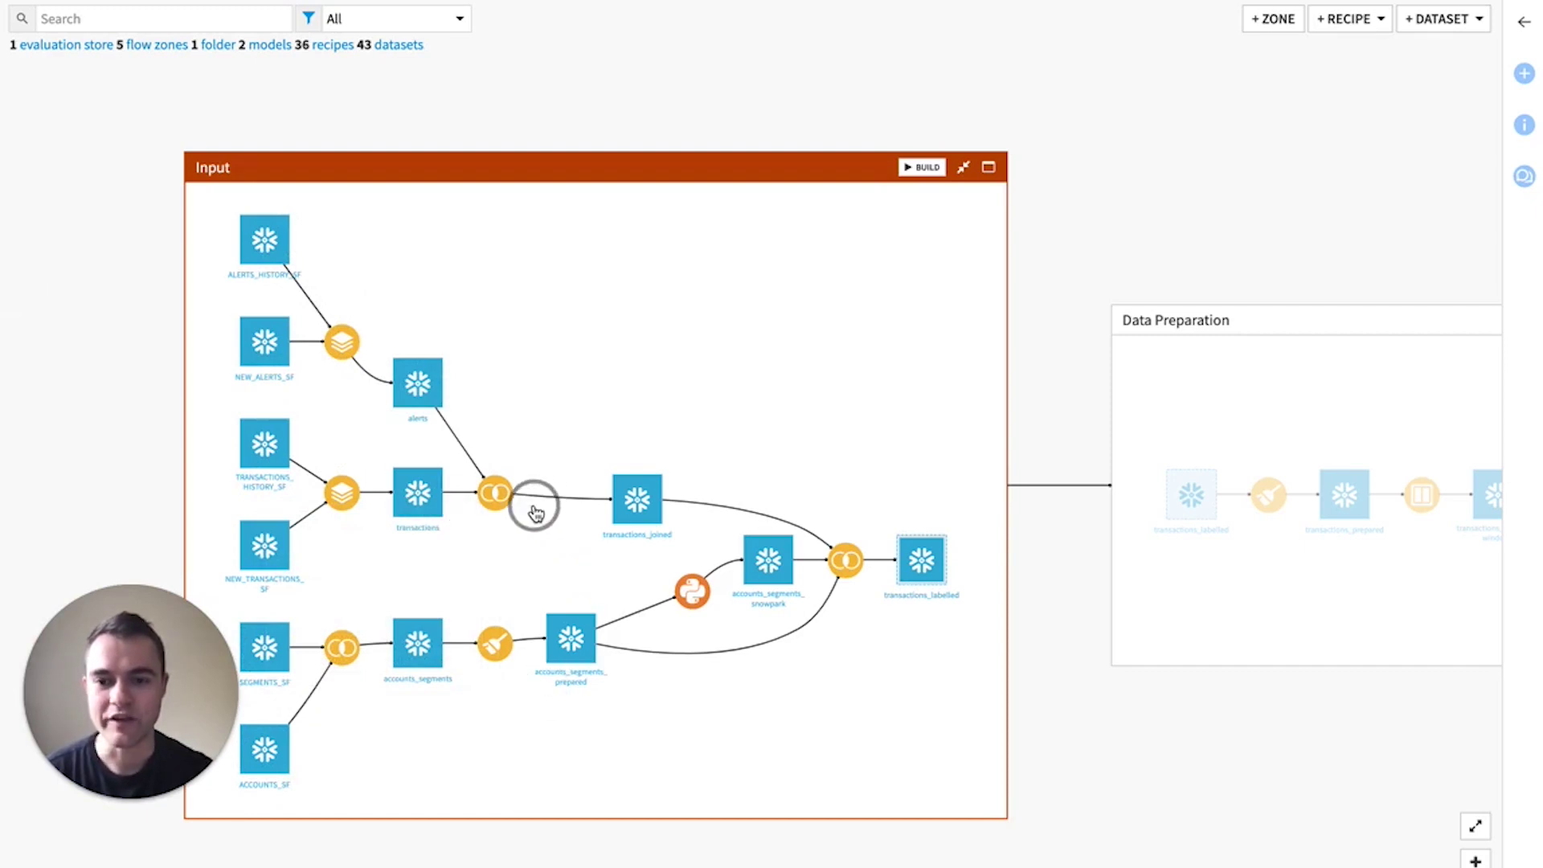
mouse_move(495, 499)
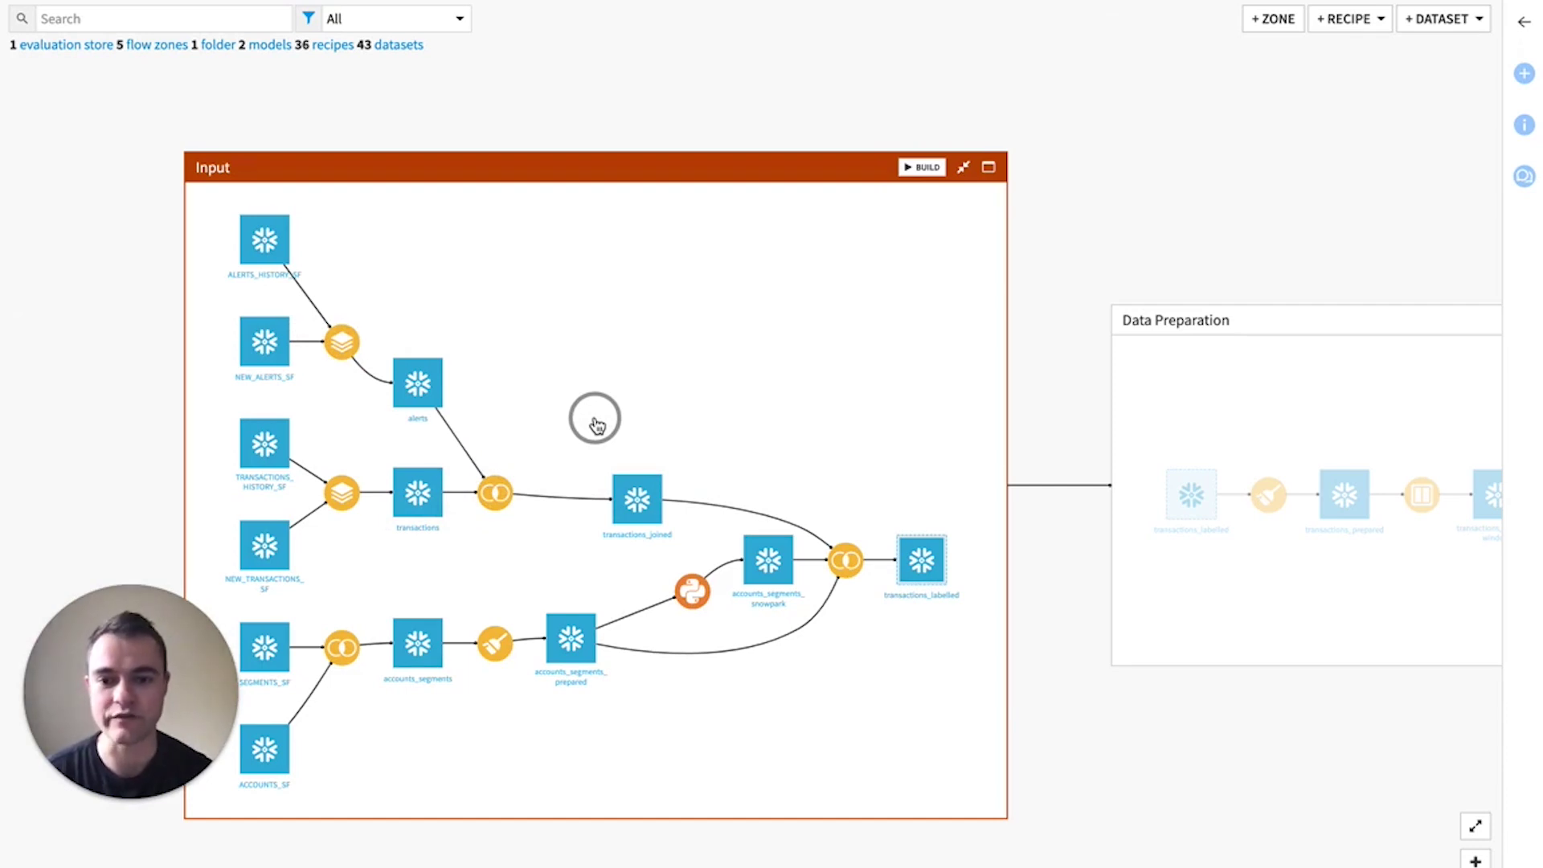
drag(624, 664, 533, 578)
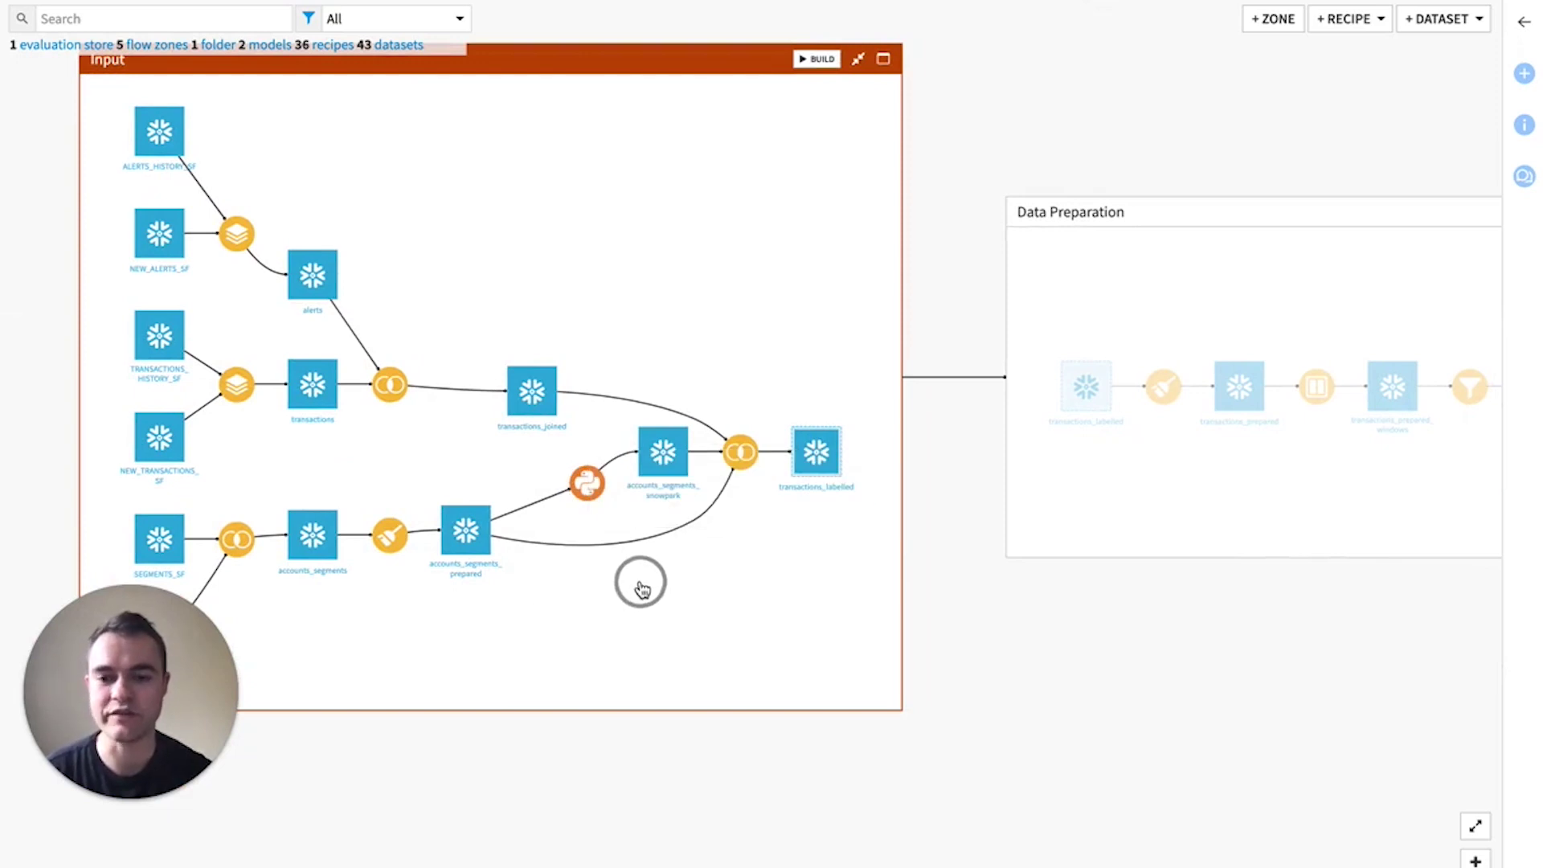
drag(640, 586, 623, 667)
double_click(613, 584)
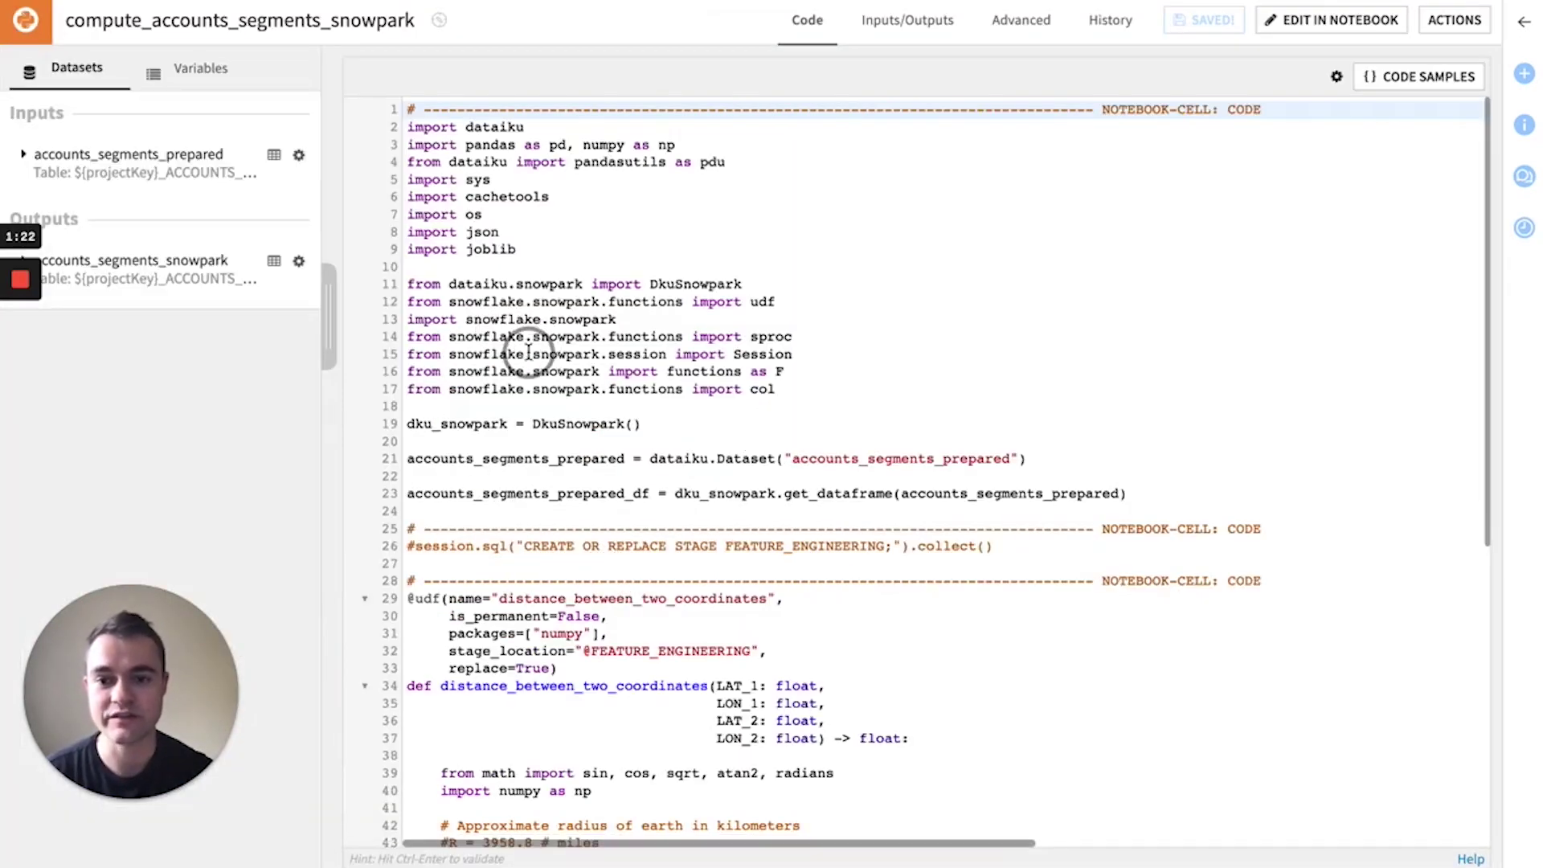
scroll(538, 445, down, 3)
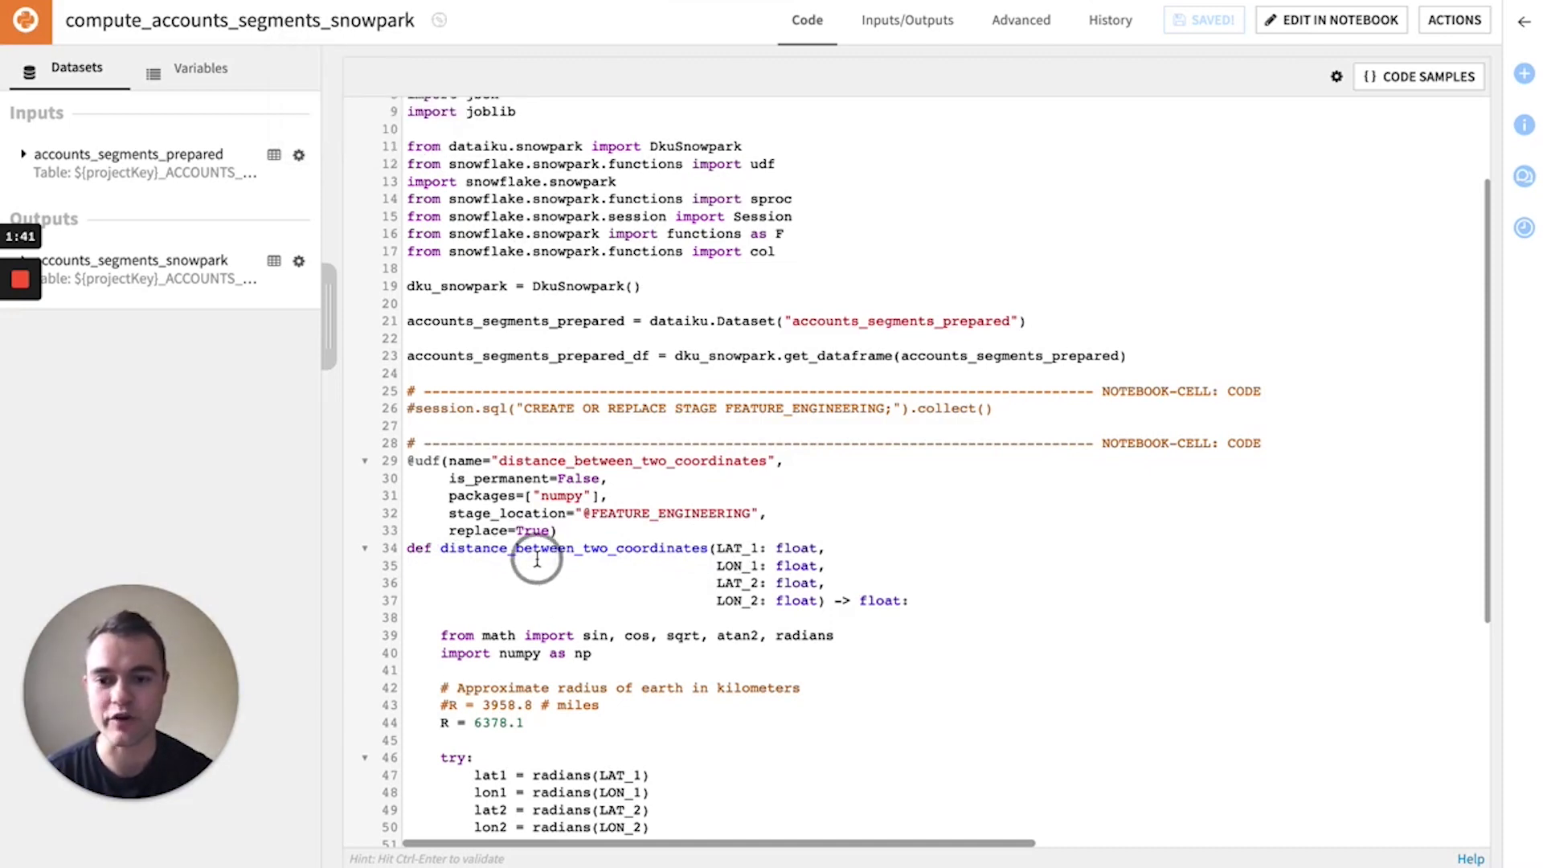
Step: Back in the Flow, inspect IS_ESCALATED values in the alerts_train_prepared dataset
click(306, 7)
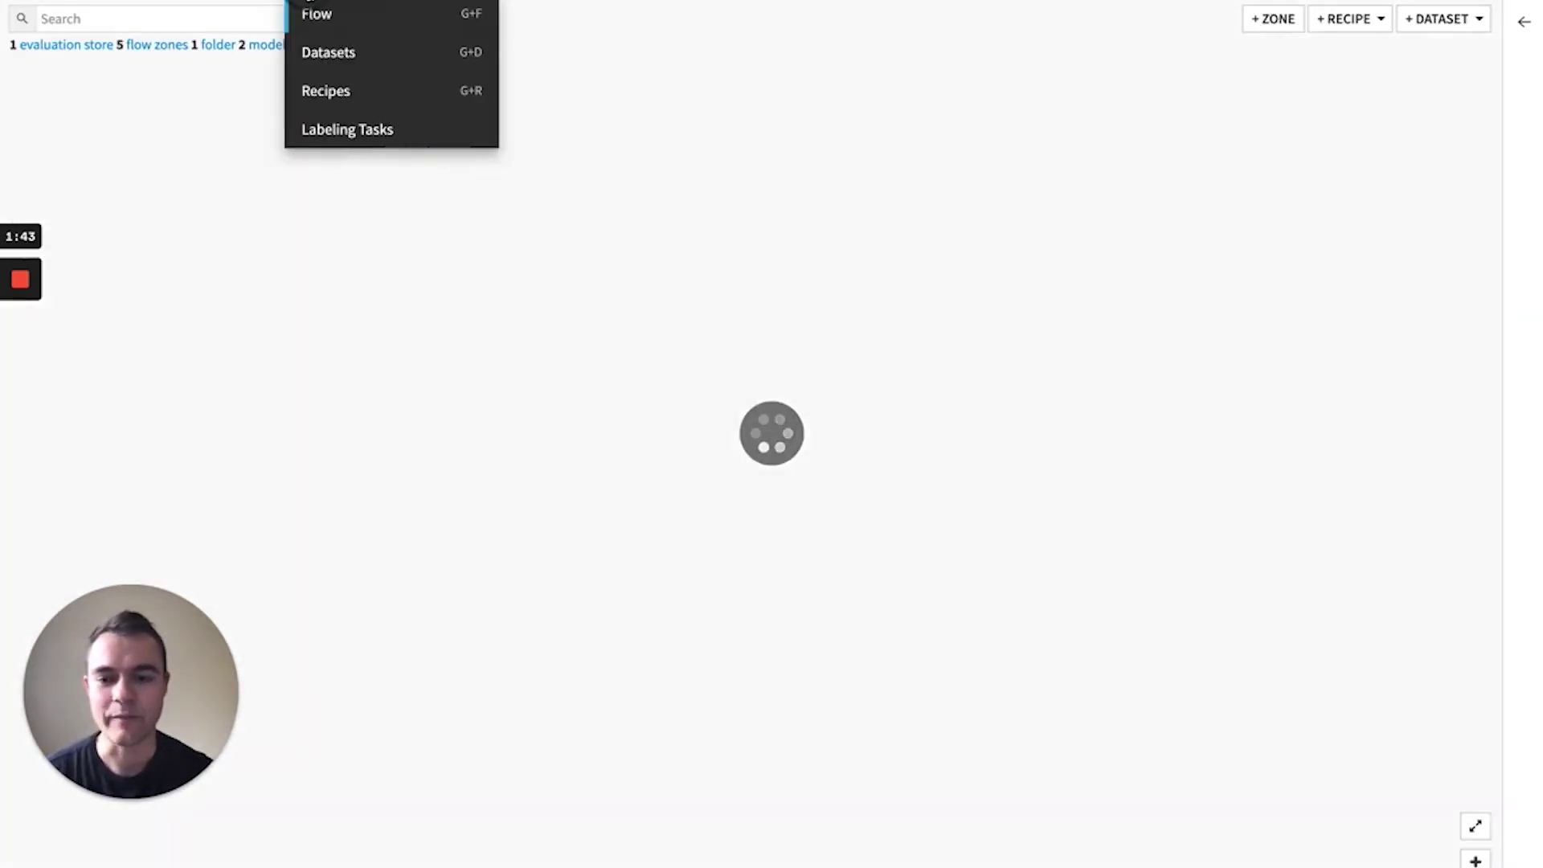
scroll(696, 617, right, 7)
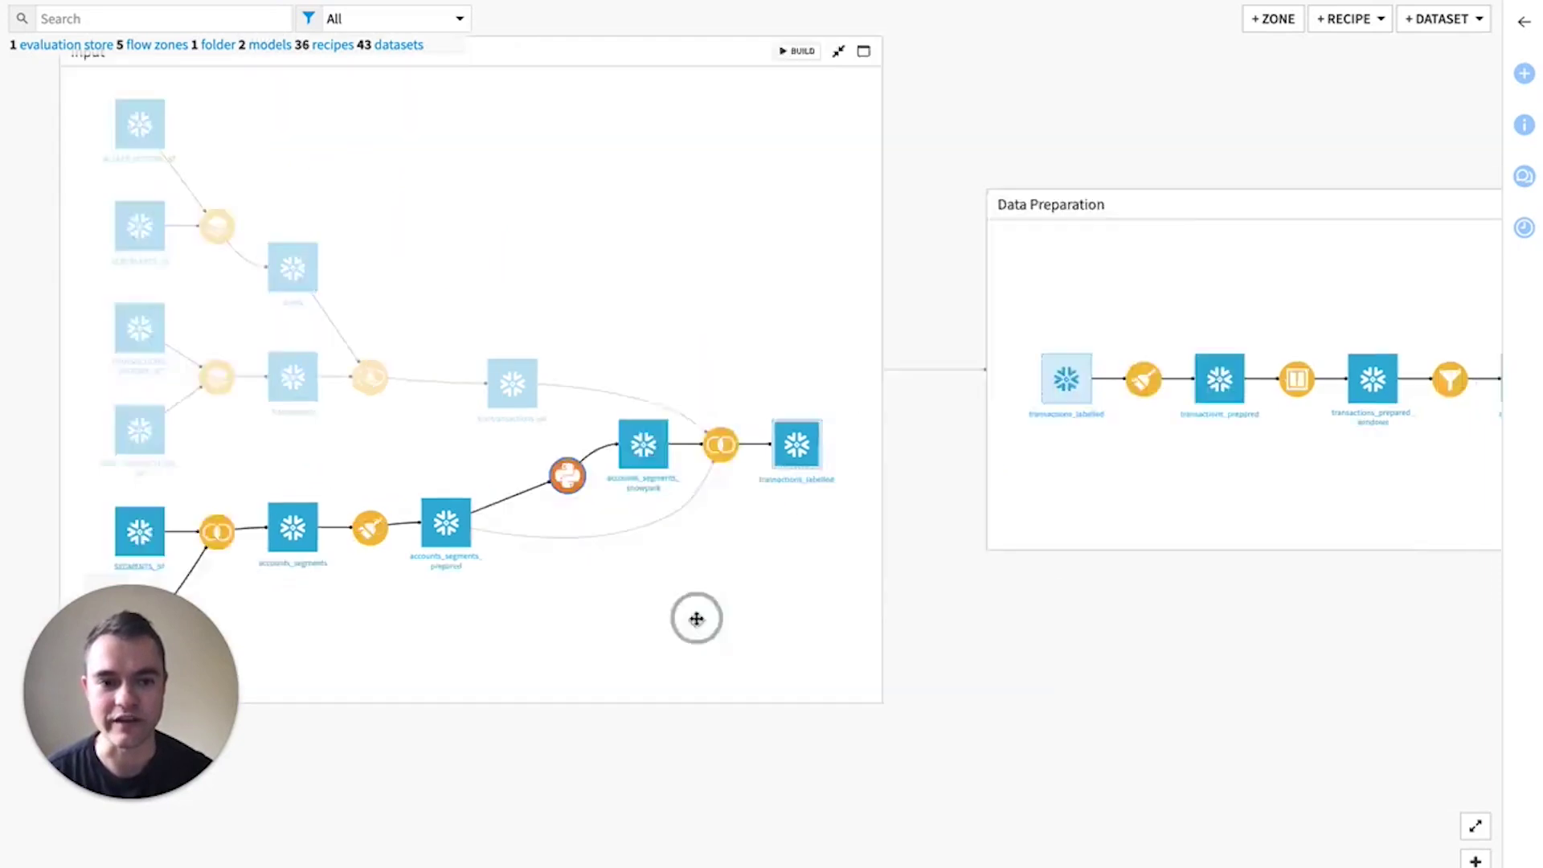
scroll(748, 600, right, 4)
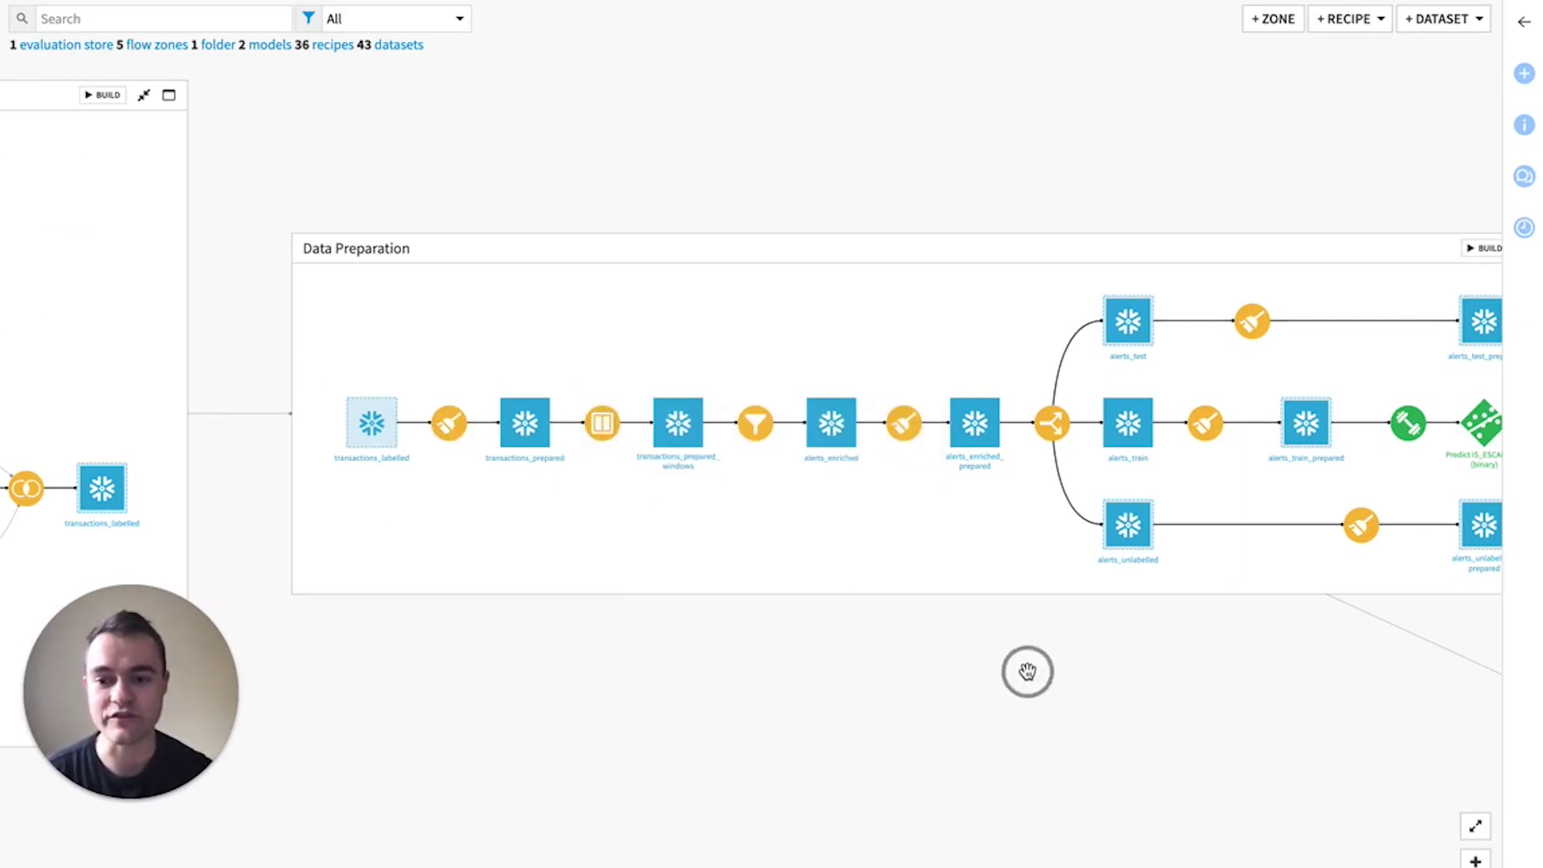
drag(1050, 690, 348, 482)
drag(827, 630, 285, 352)
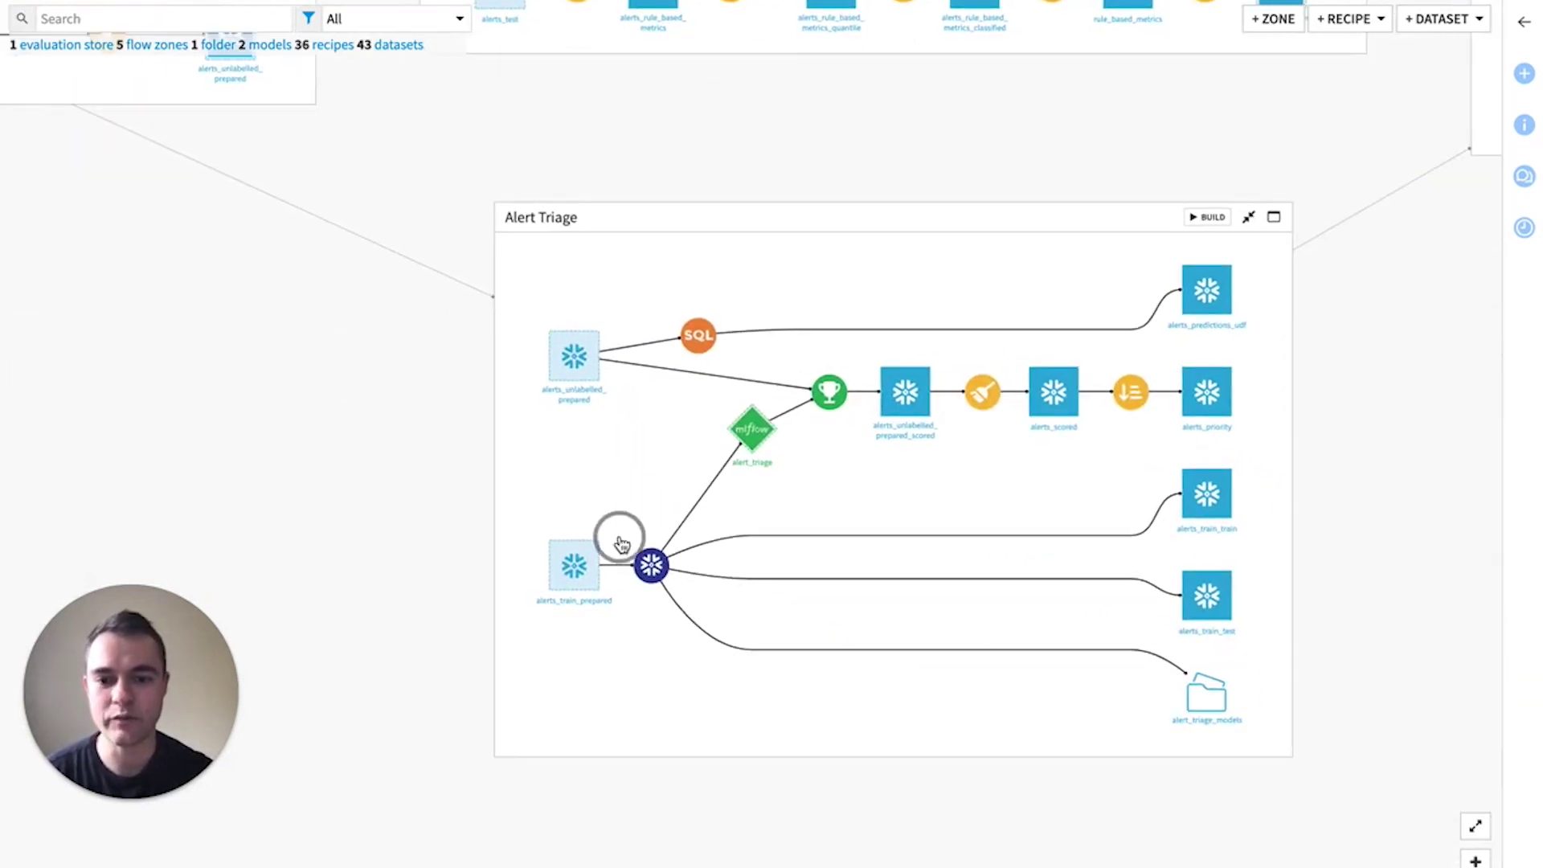
double_click(591, 570)
click(575, 312)
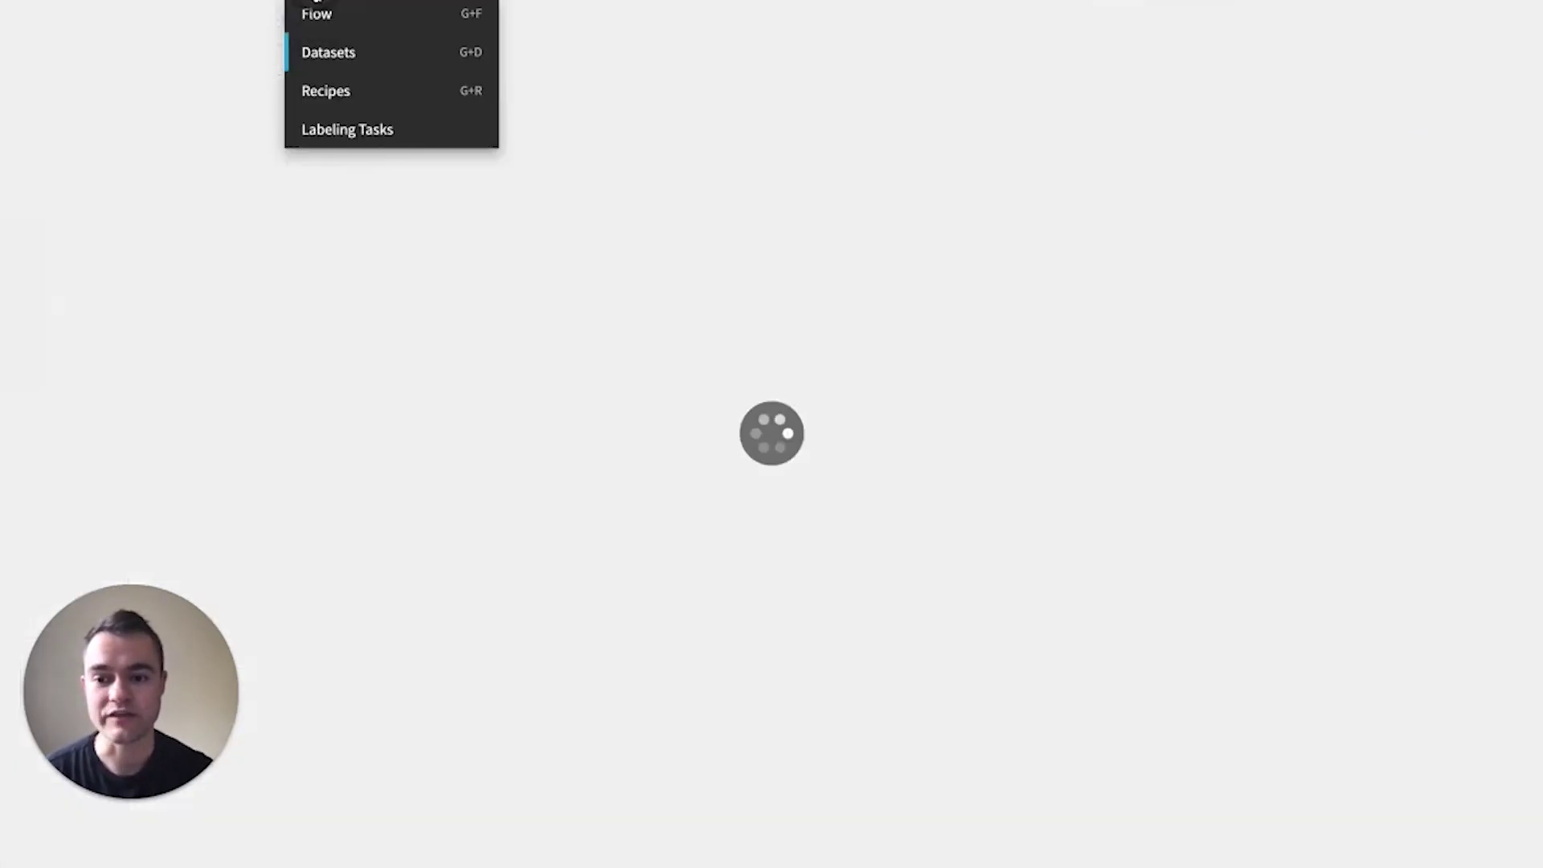
Step: Open the compute_alerts_train_train SnowparkML recipe training the alert_triage model
click(316, 11)
drag(861, 579, 233, 248)
drag(776, 643, 614, 490)
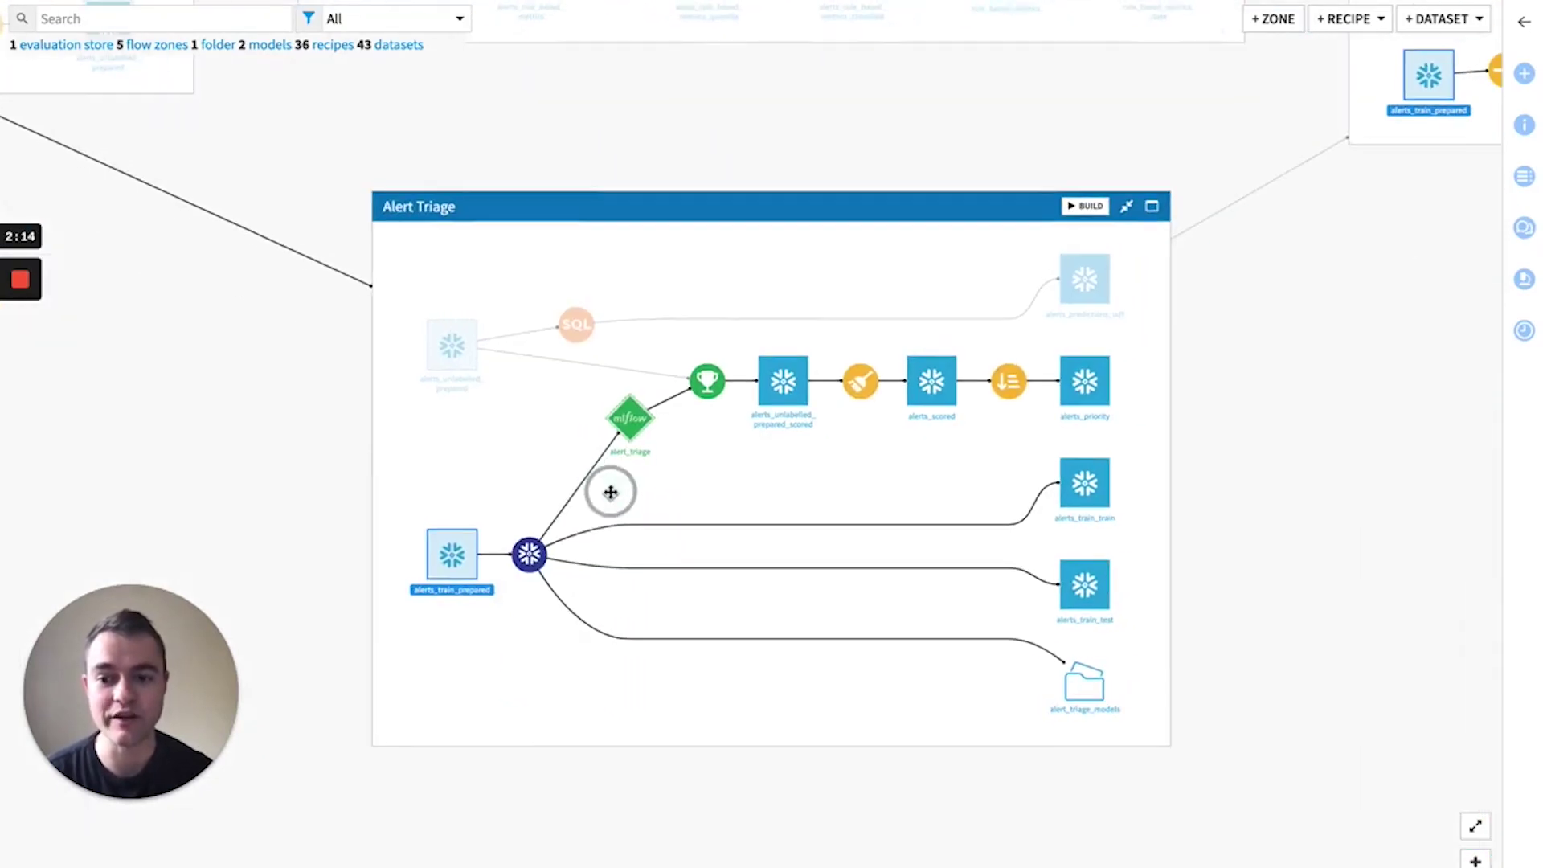
double_click(536, 556)
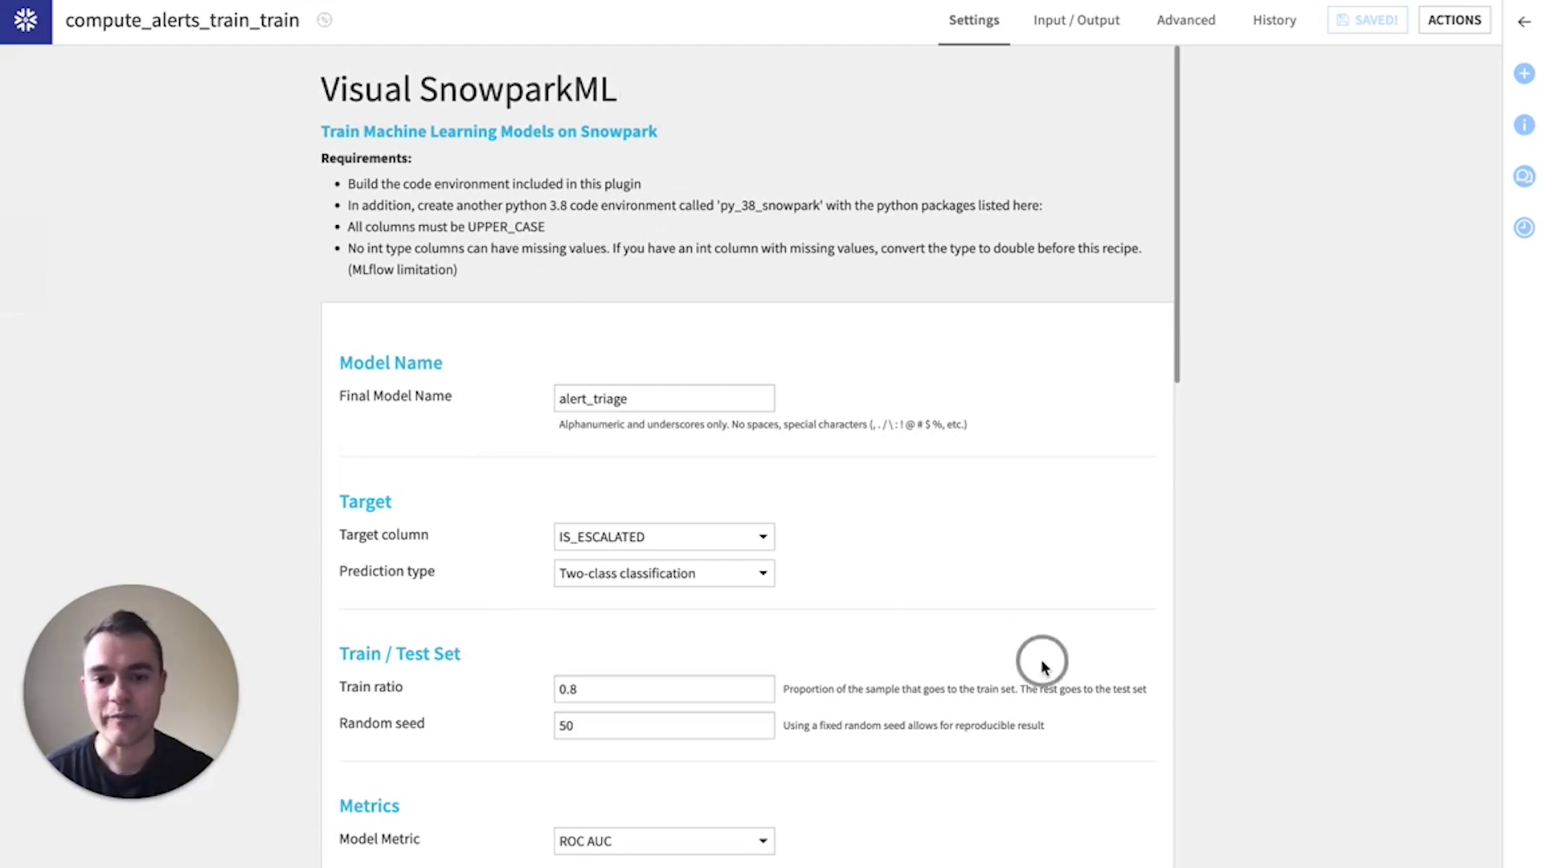
scroll(1040, 659, down, 4)
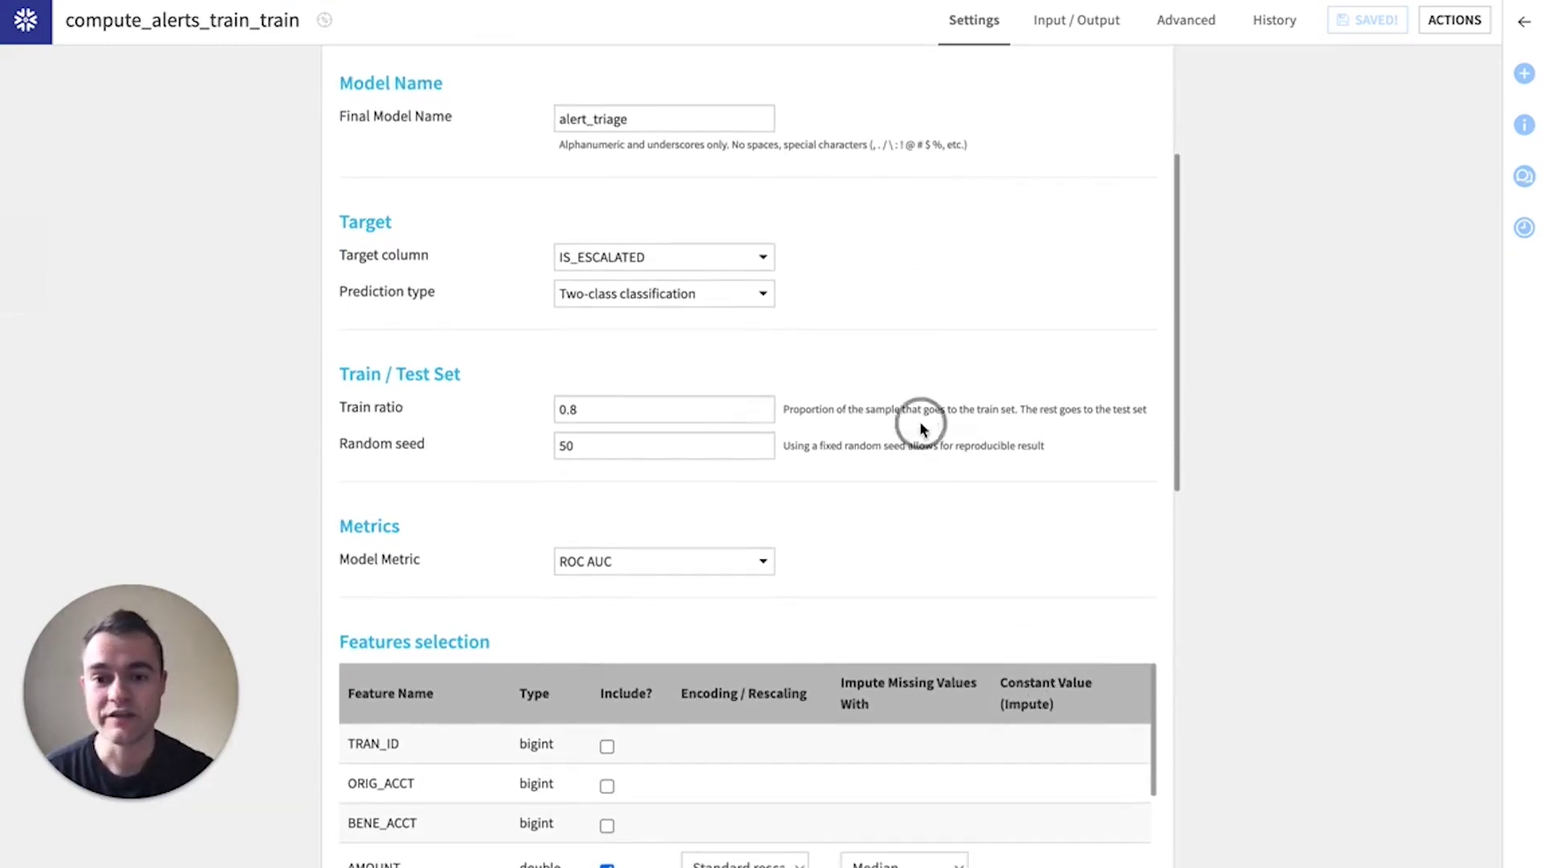
click(698, 258)
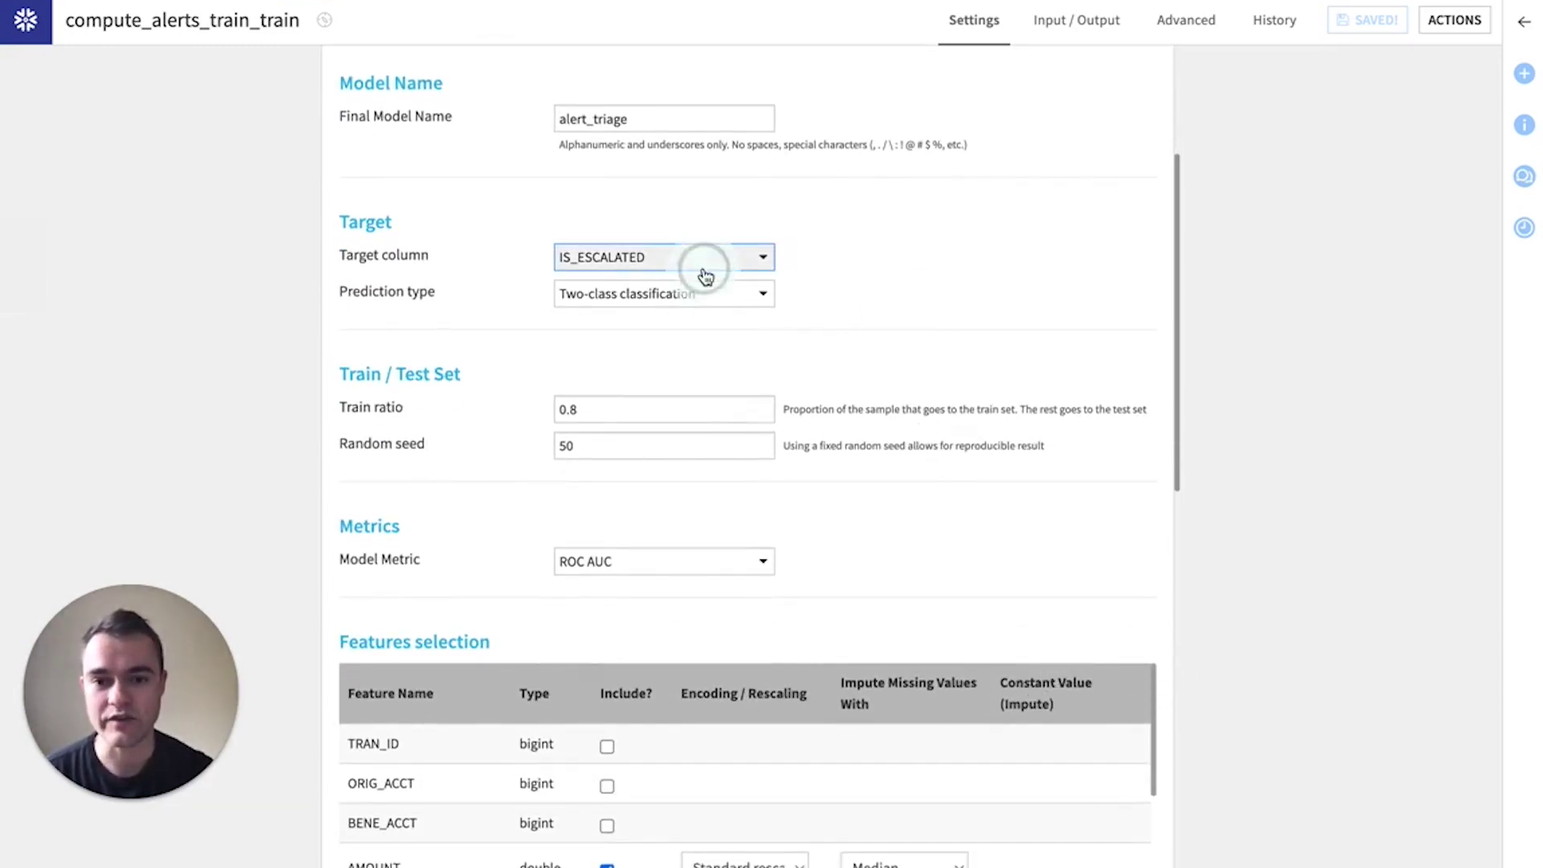
click(944, 281)
click(641, 297)
click(710, 318)
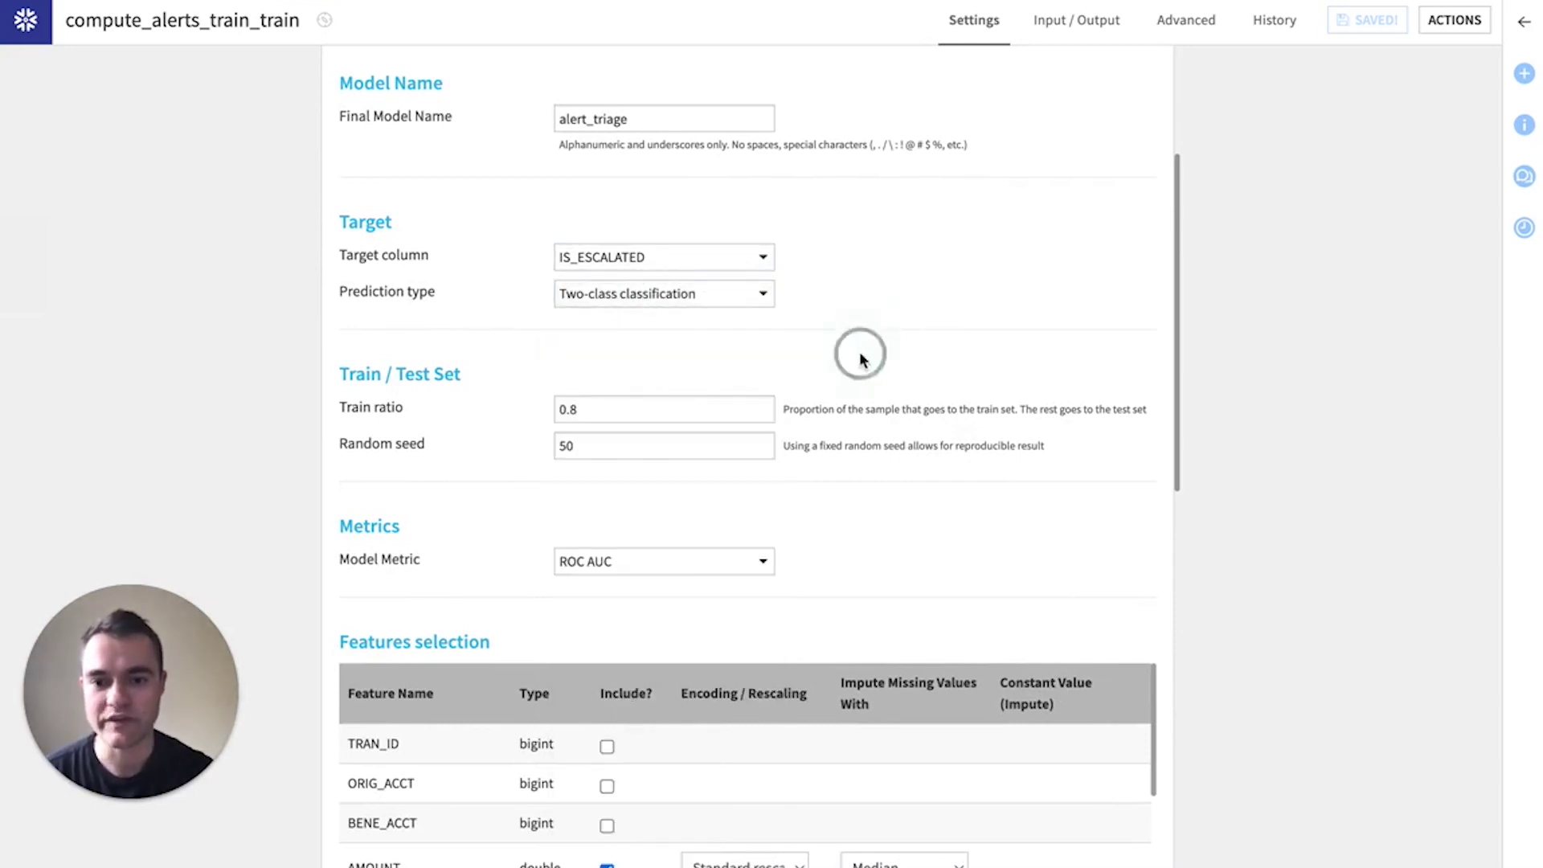
scroll(770, 471, down, 2)
click(706, 446)
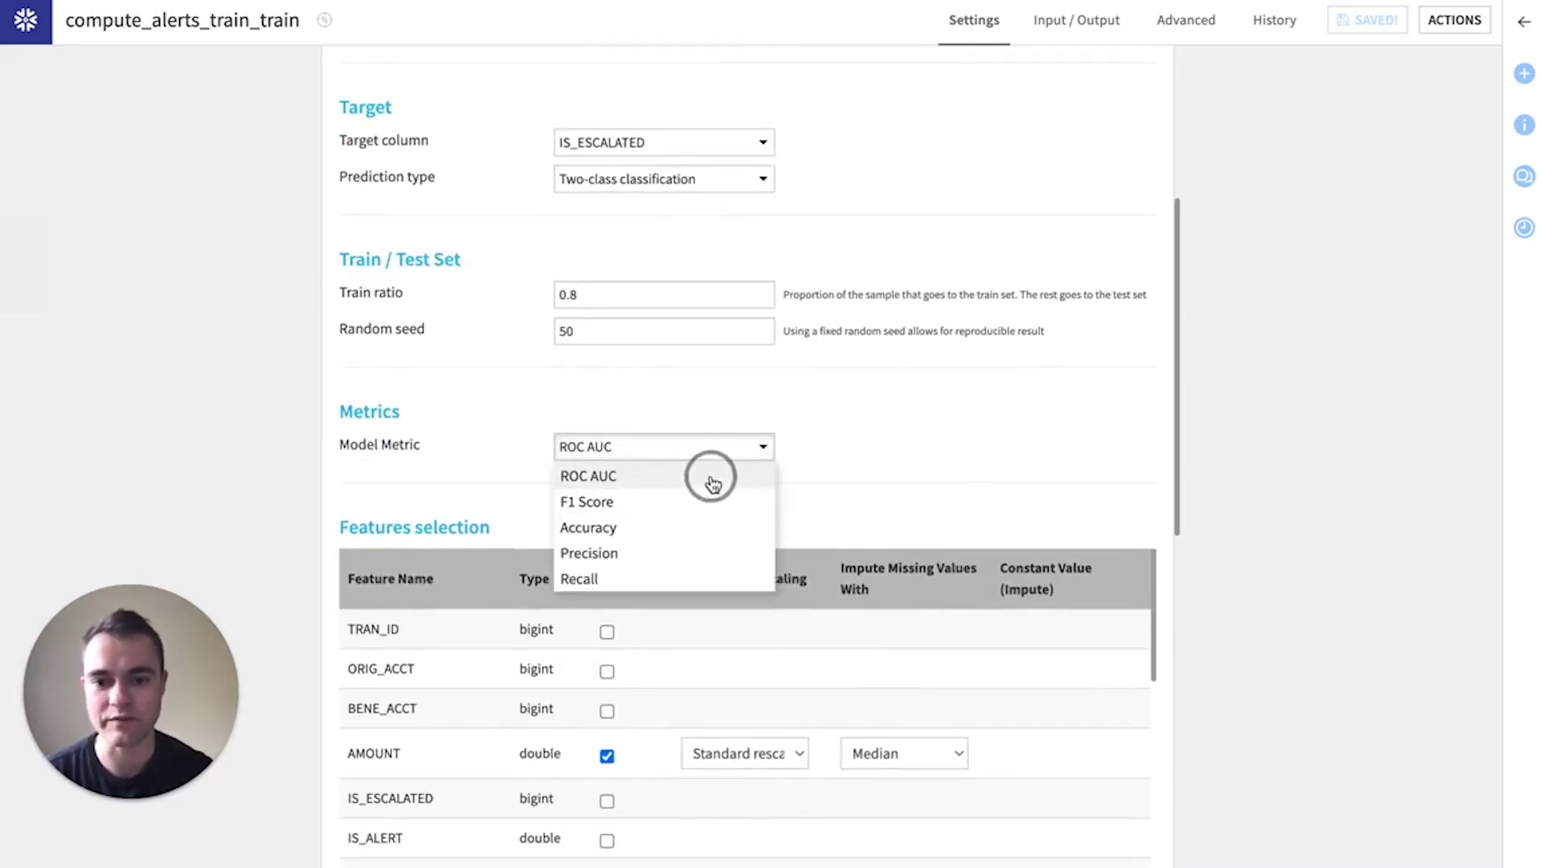
click(711, 480)
scroll(1170, 693, down, 5)
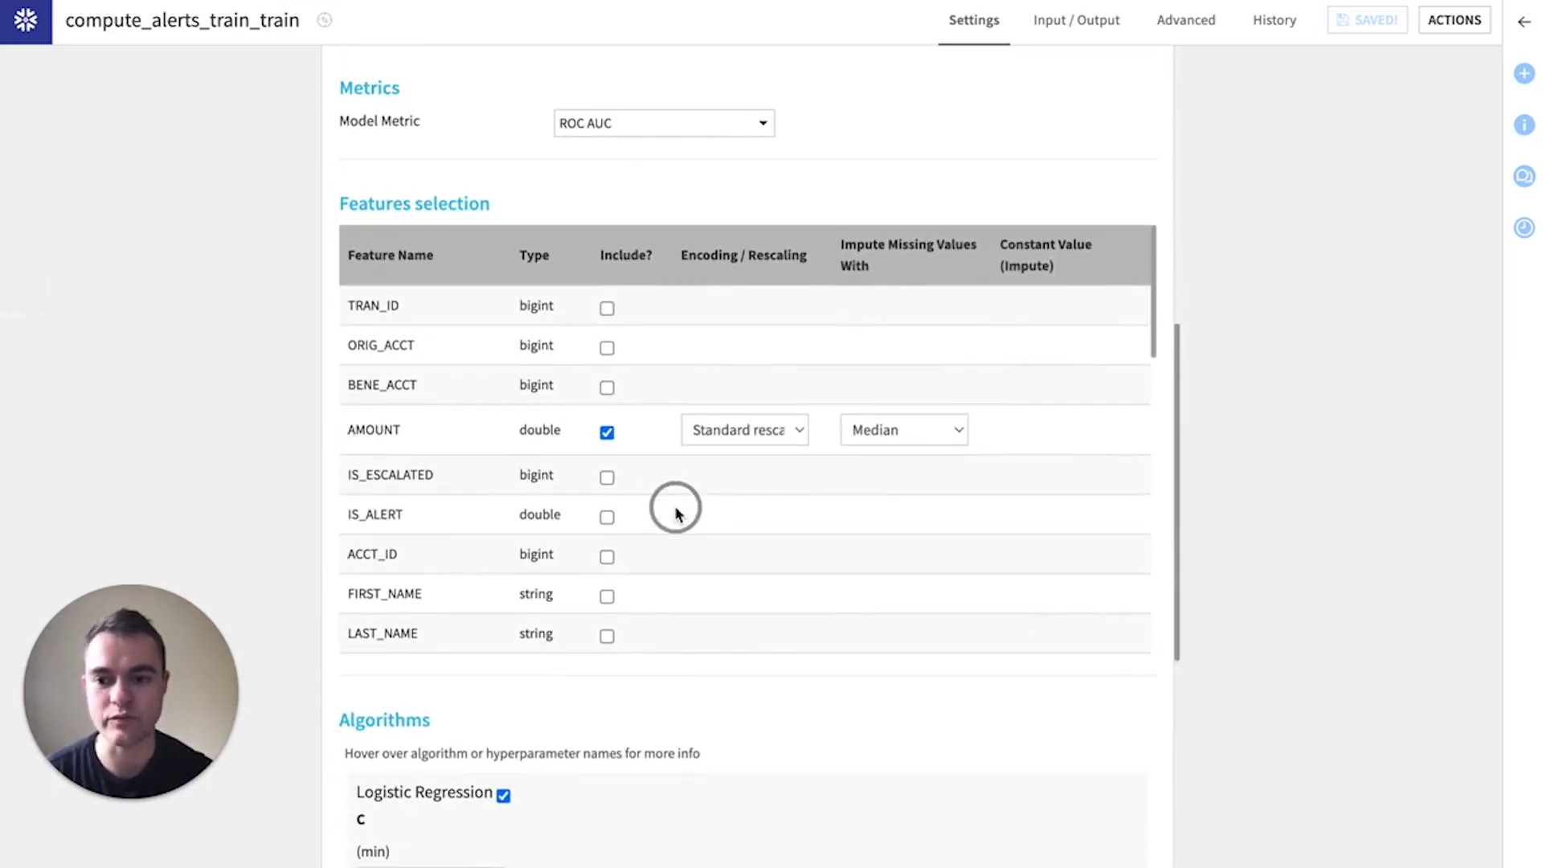
scroll(770, 547, down, 1)
scroll(770, 548, down, 3)
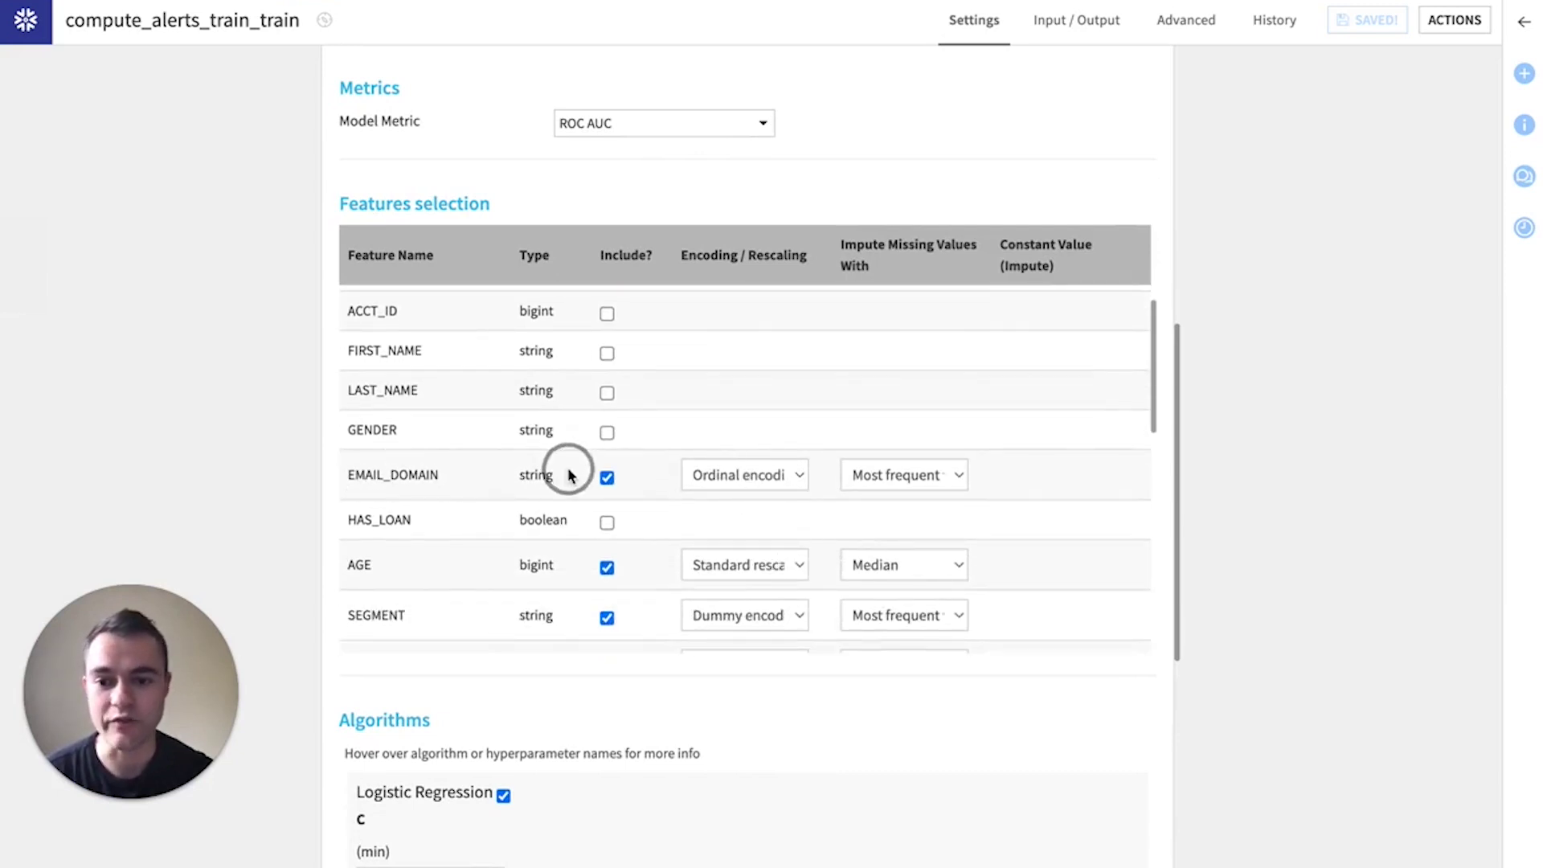
scroll(595, 561, down, 2)
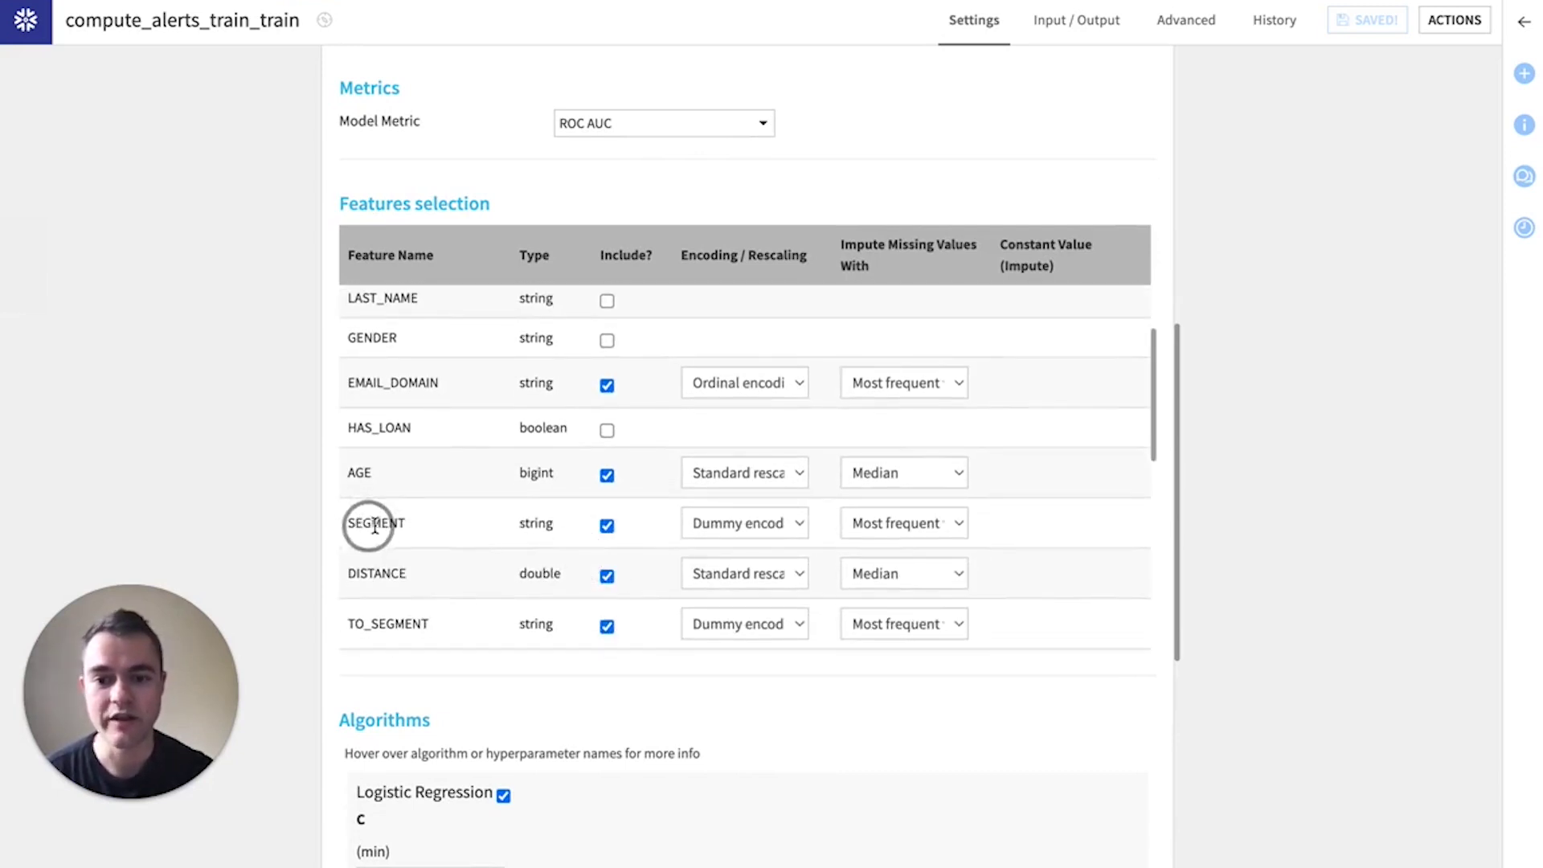
scroll(475, 575, down, 2)
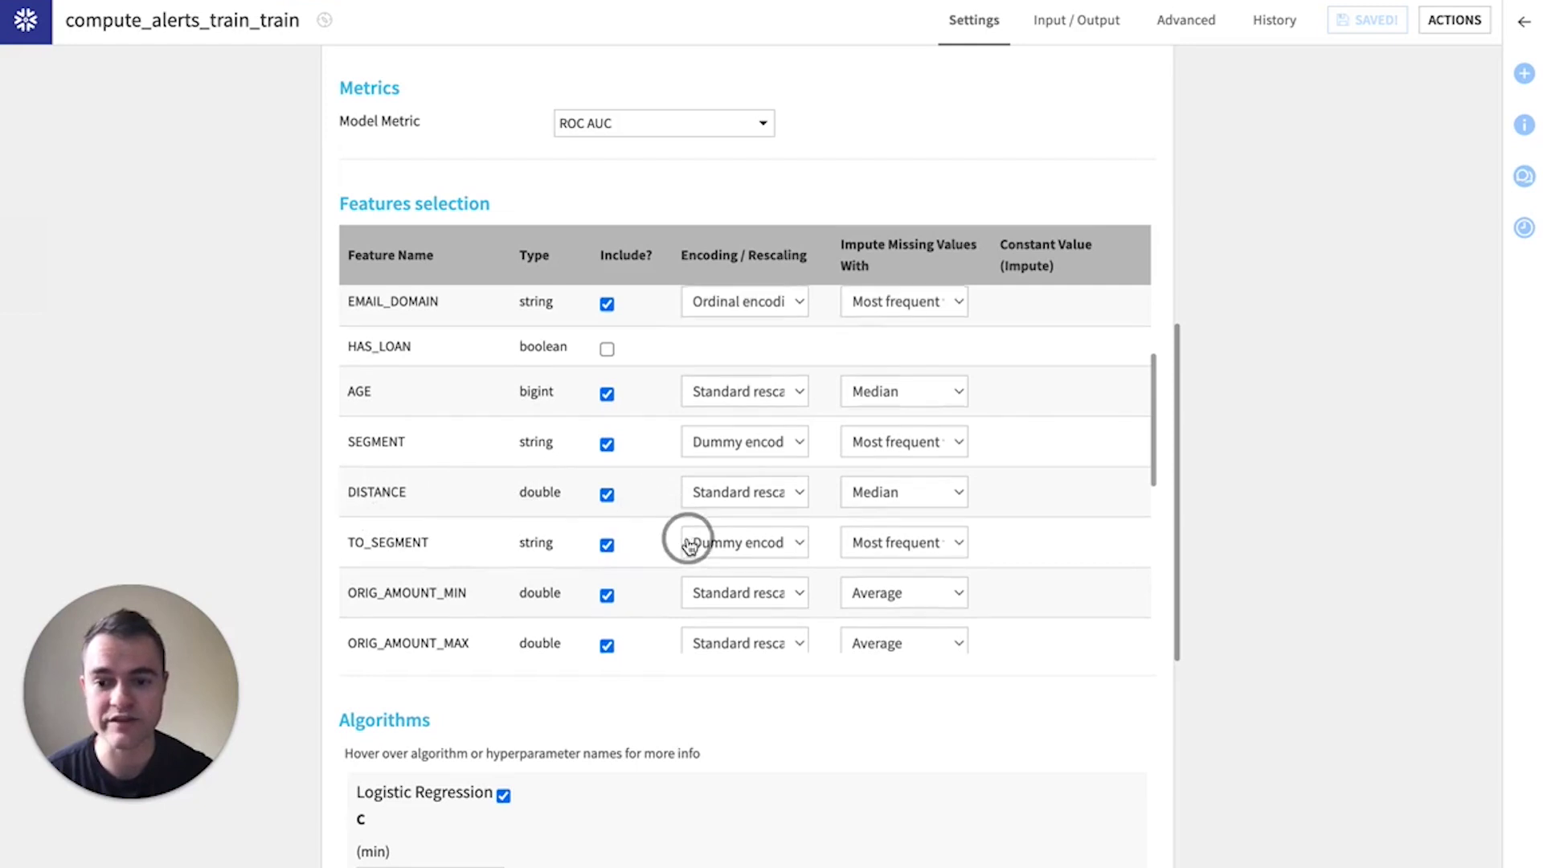
scroll(688, 545, down, 2)
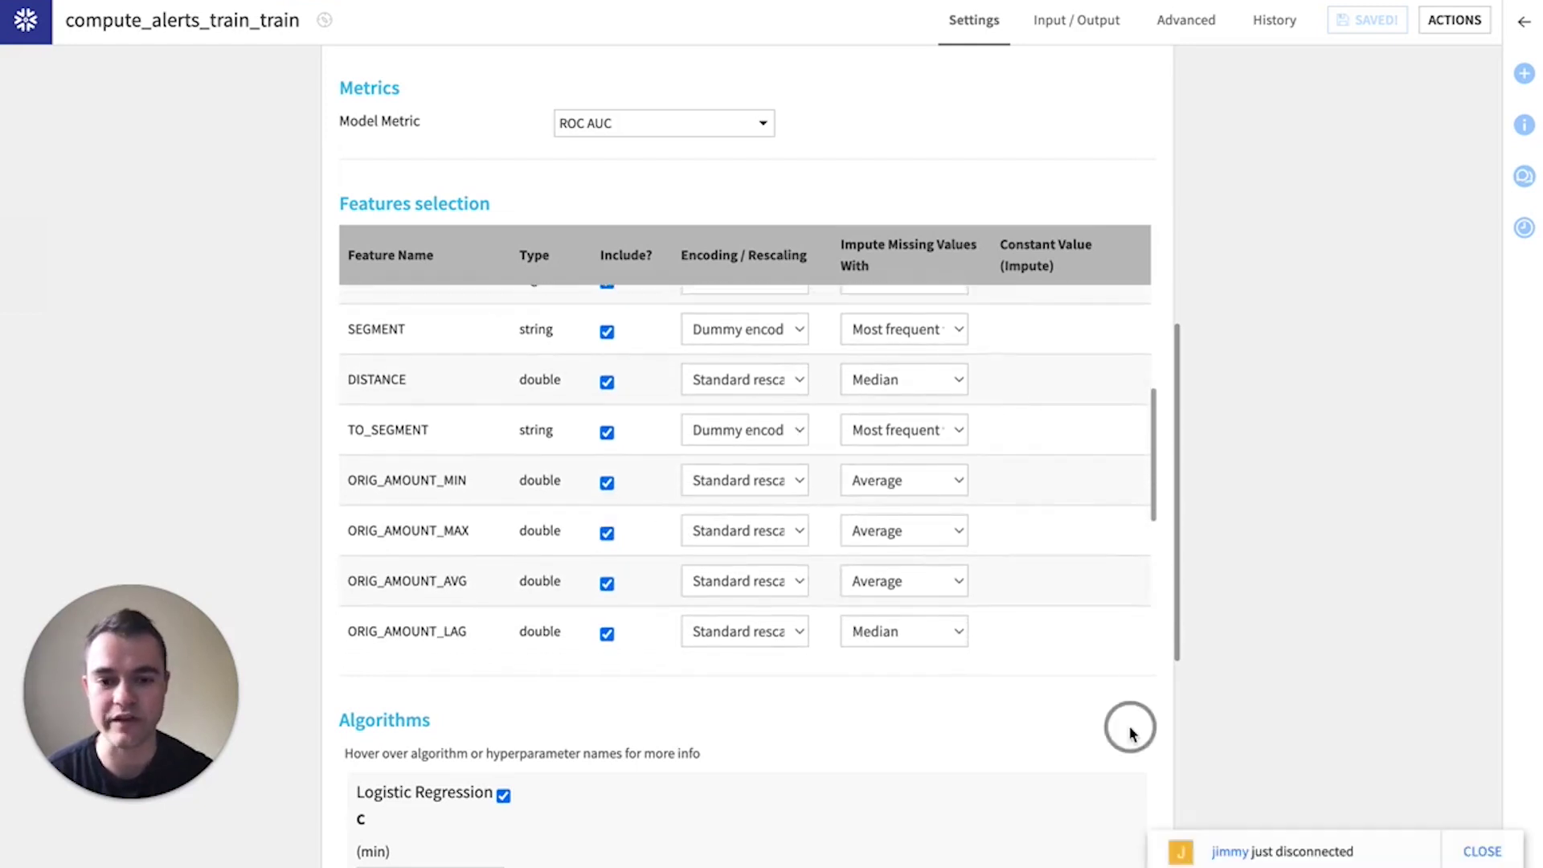
scroll(1052, 734, down, 7)
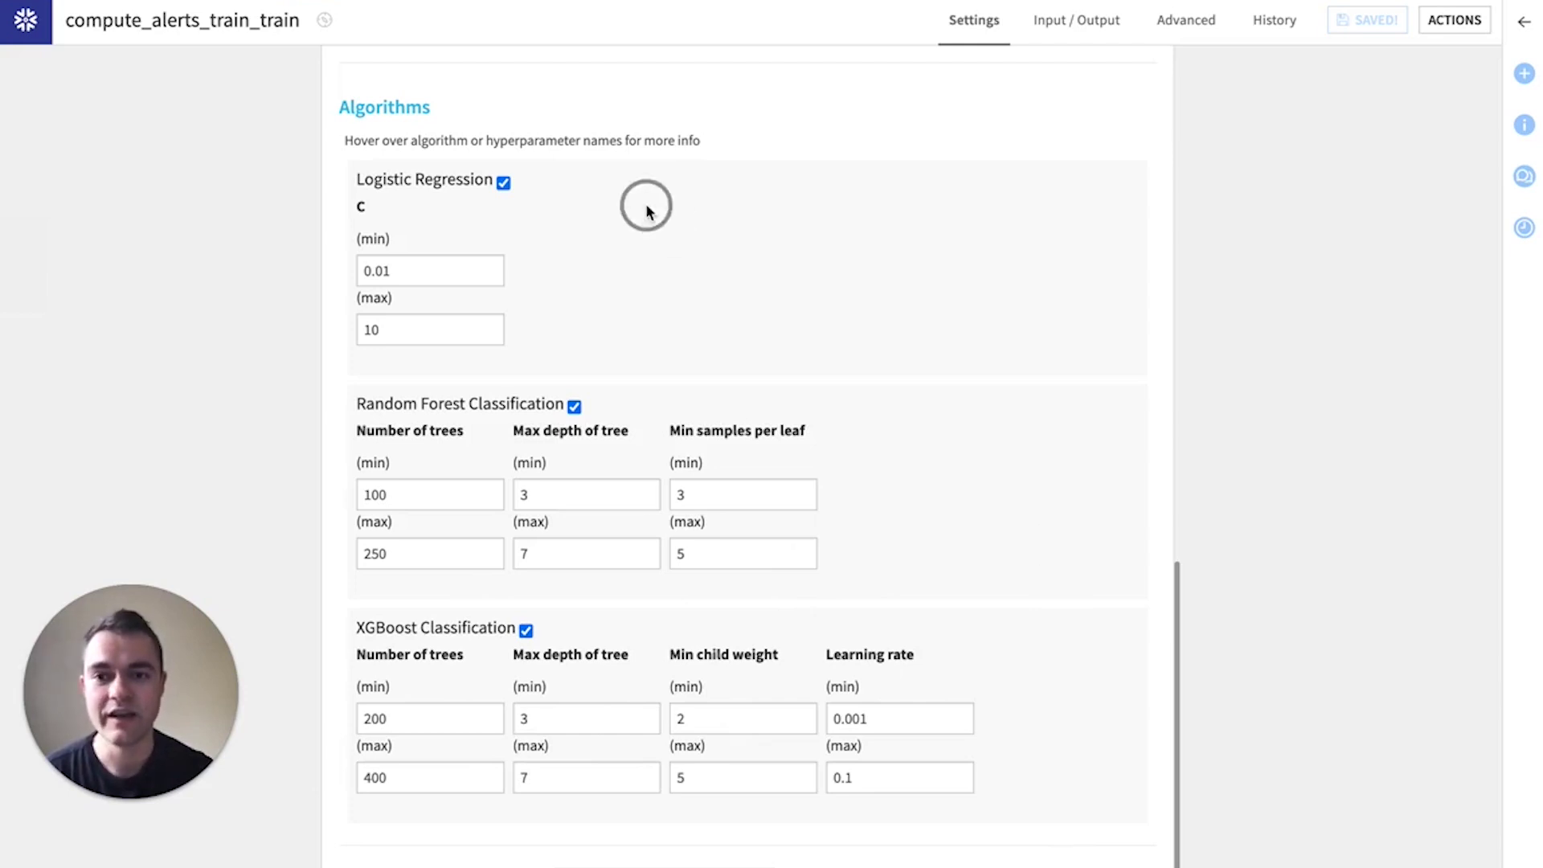
Step: Open the alert_triage model's active 06-16 version report and view its feature importance
click(309, 12)
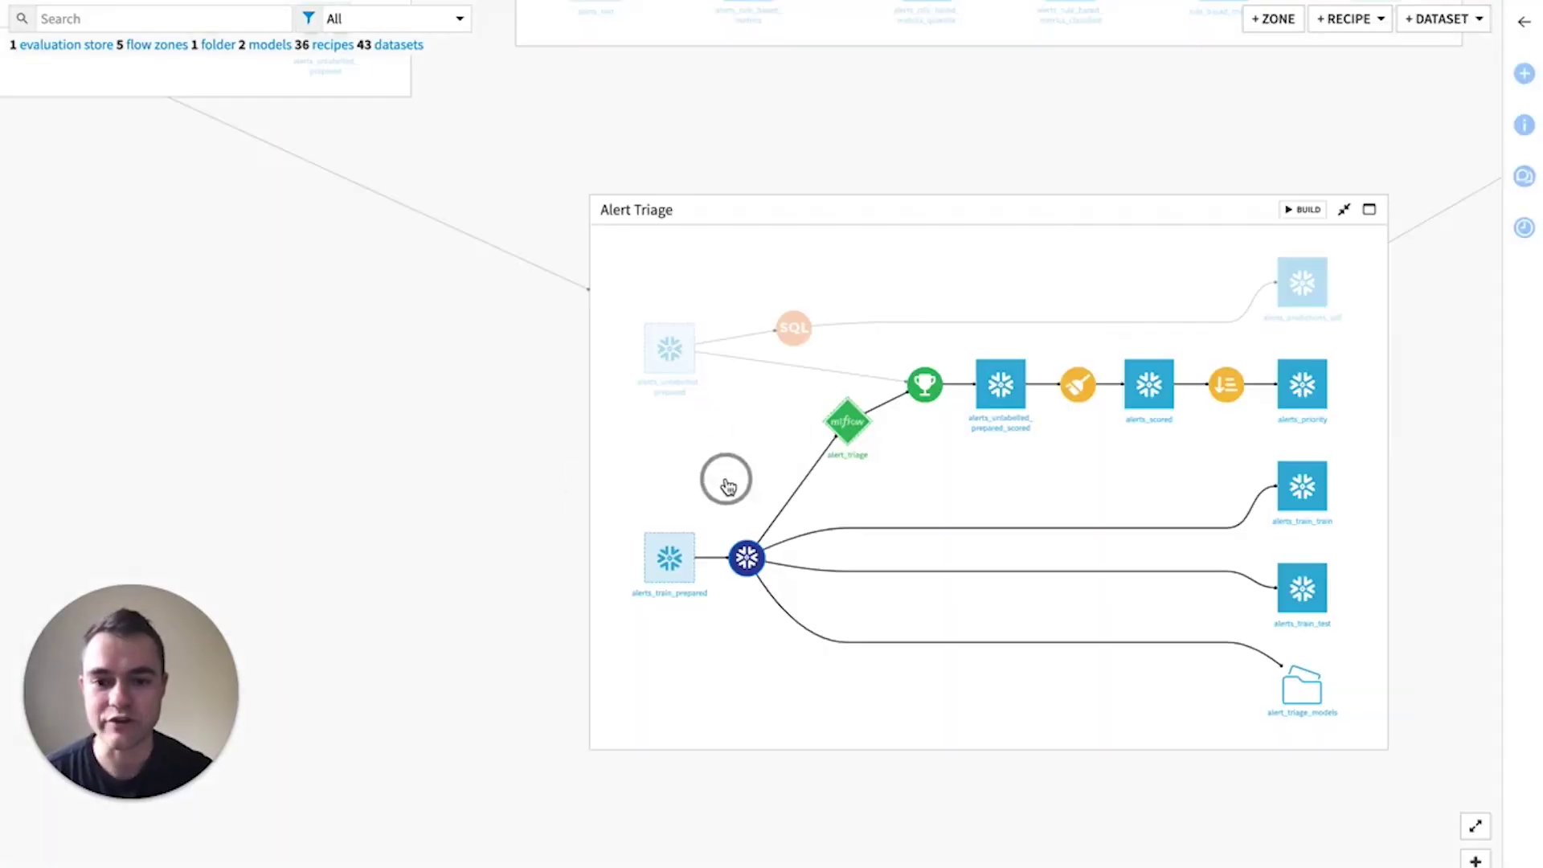
drag(889, 488, 512, 482)
click(478, 413)
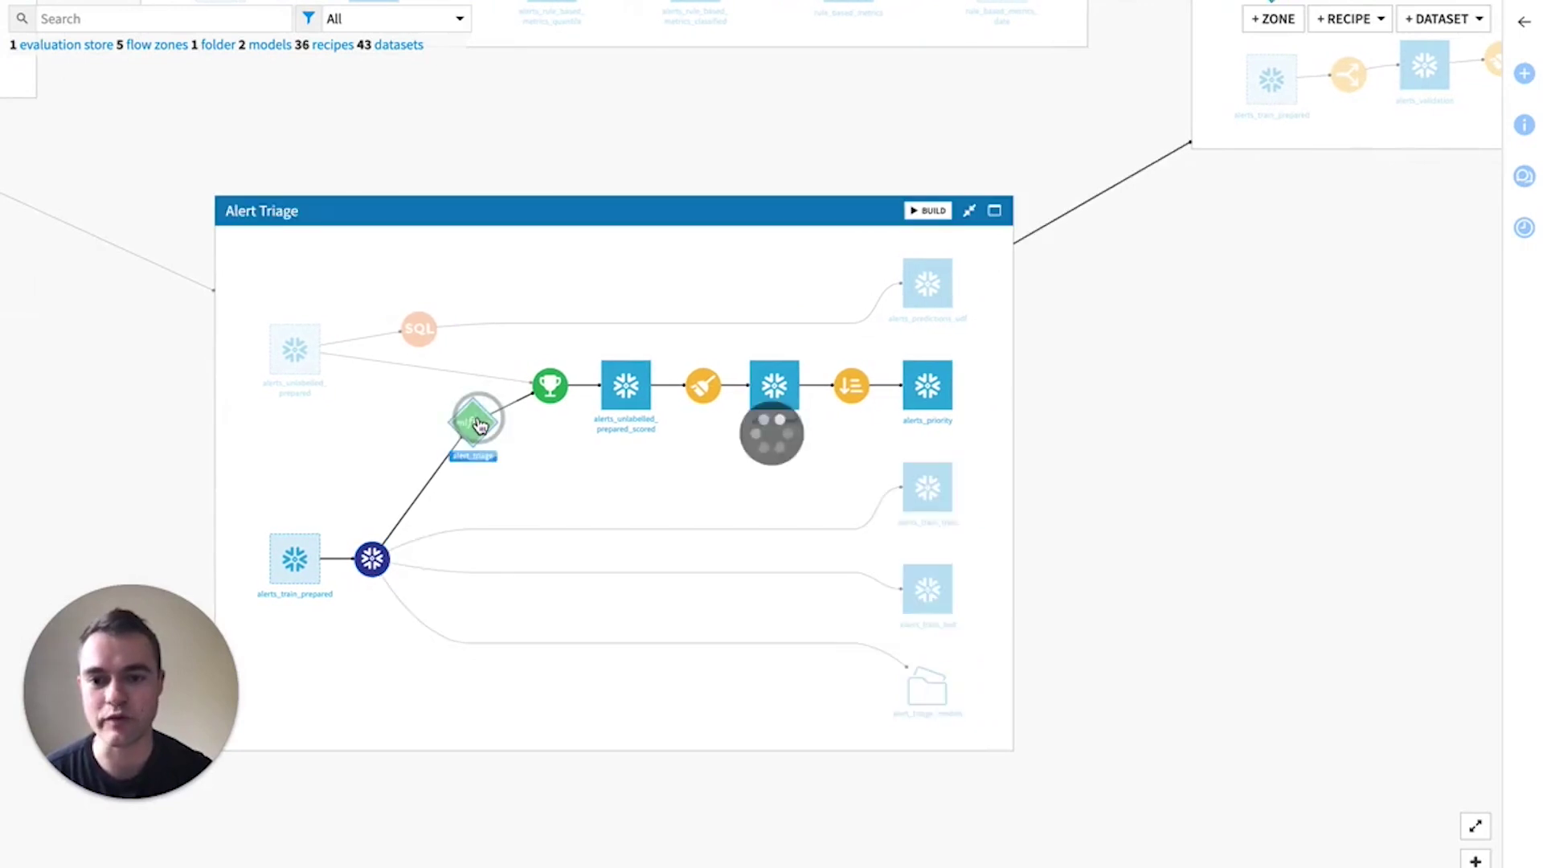
double_click(477, 417)
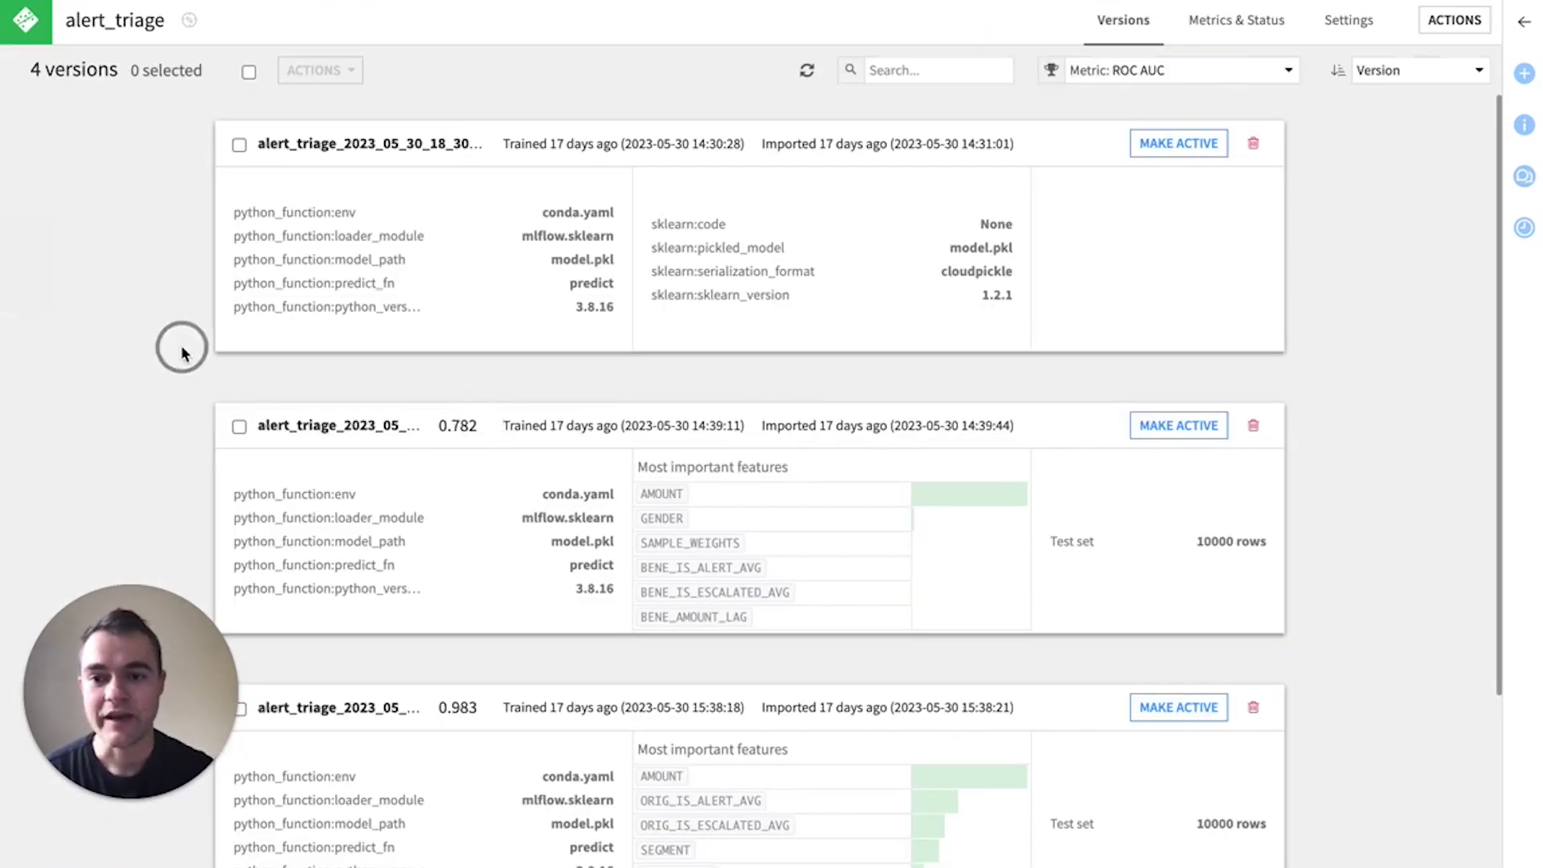
scroll(493, 486, down, 4)
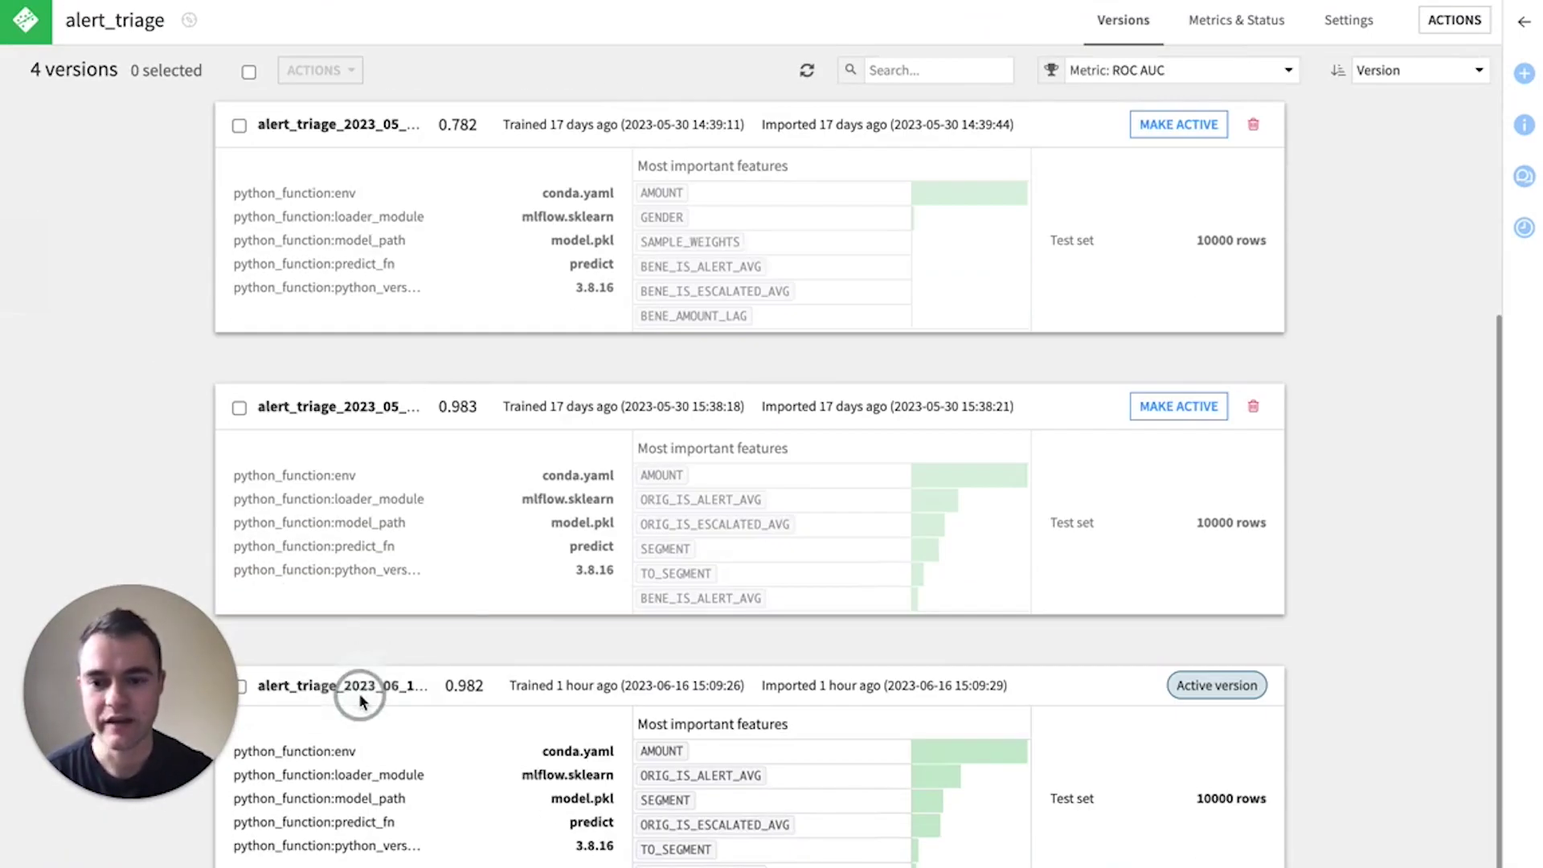
click(360, 696)
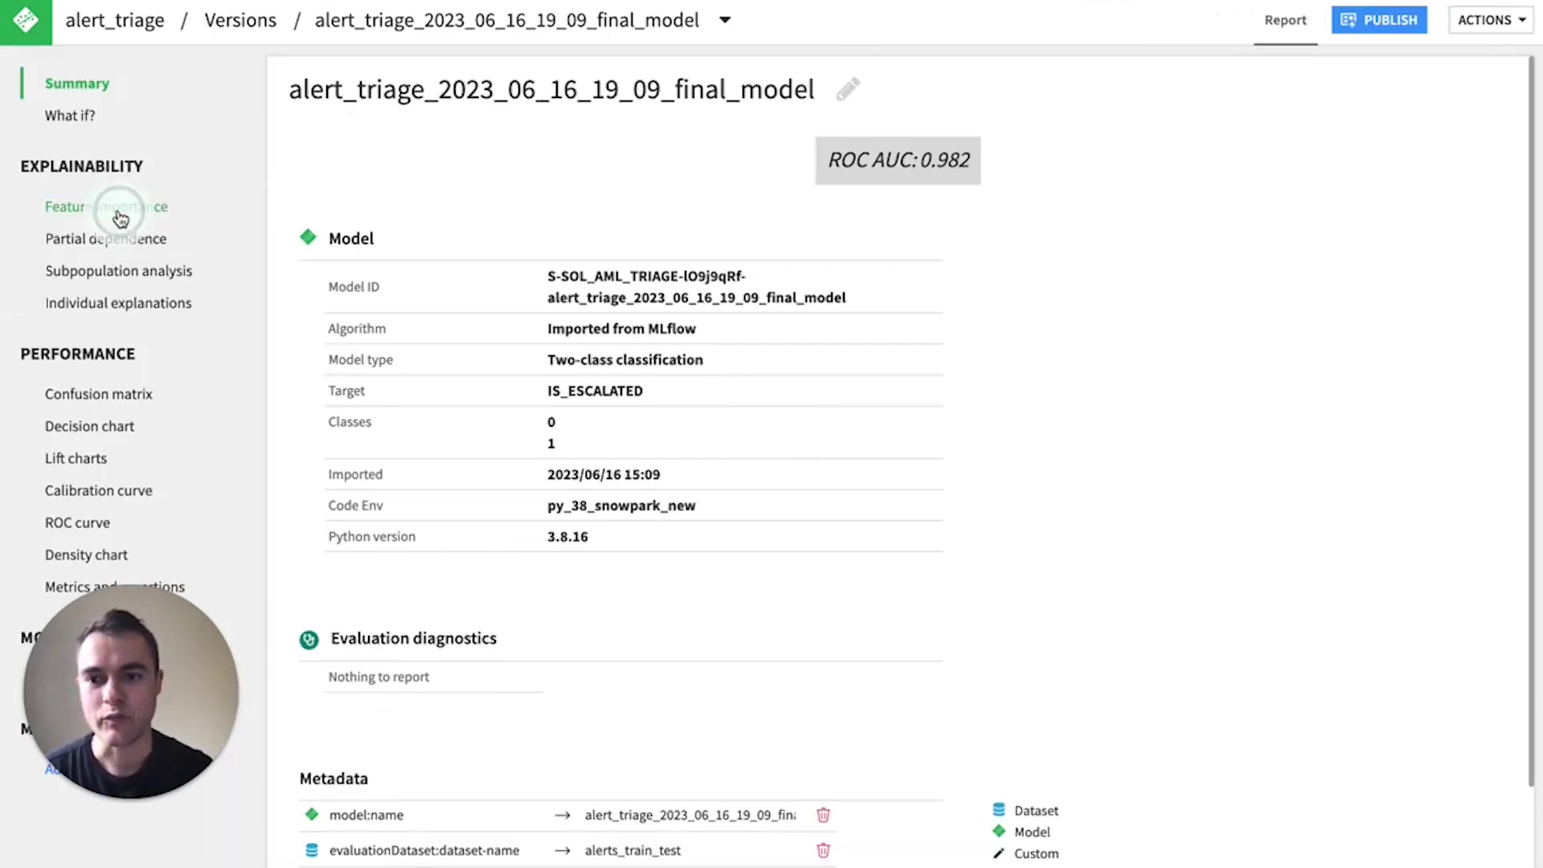
click(120, 207)
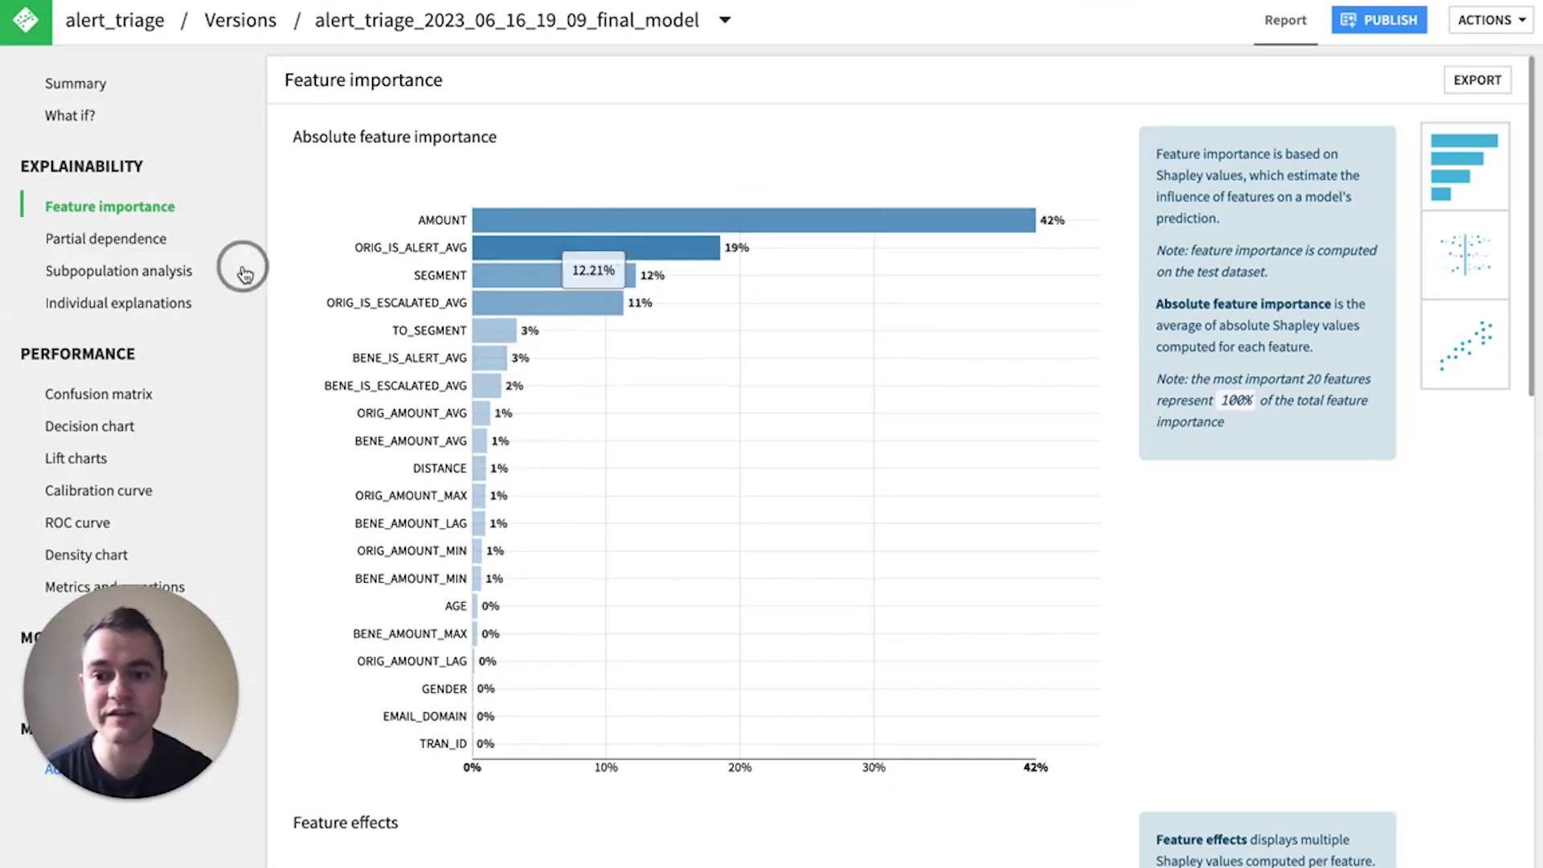
Step: View the confusion matrix and highlight the 302 correctly predicted escalations
scroll(679, 535, down, 7)
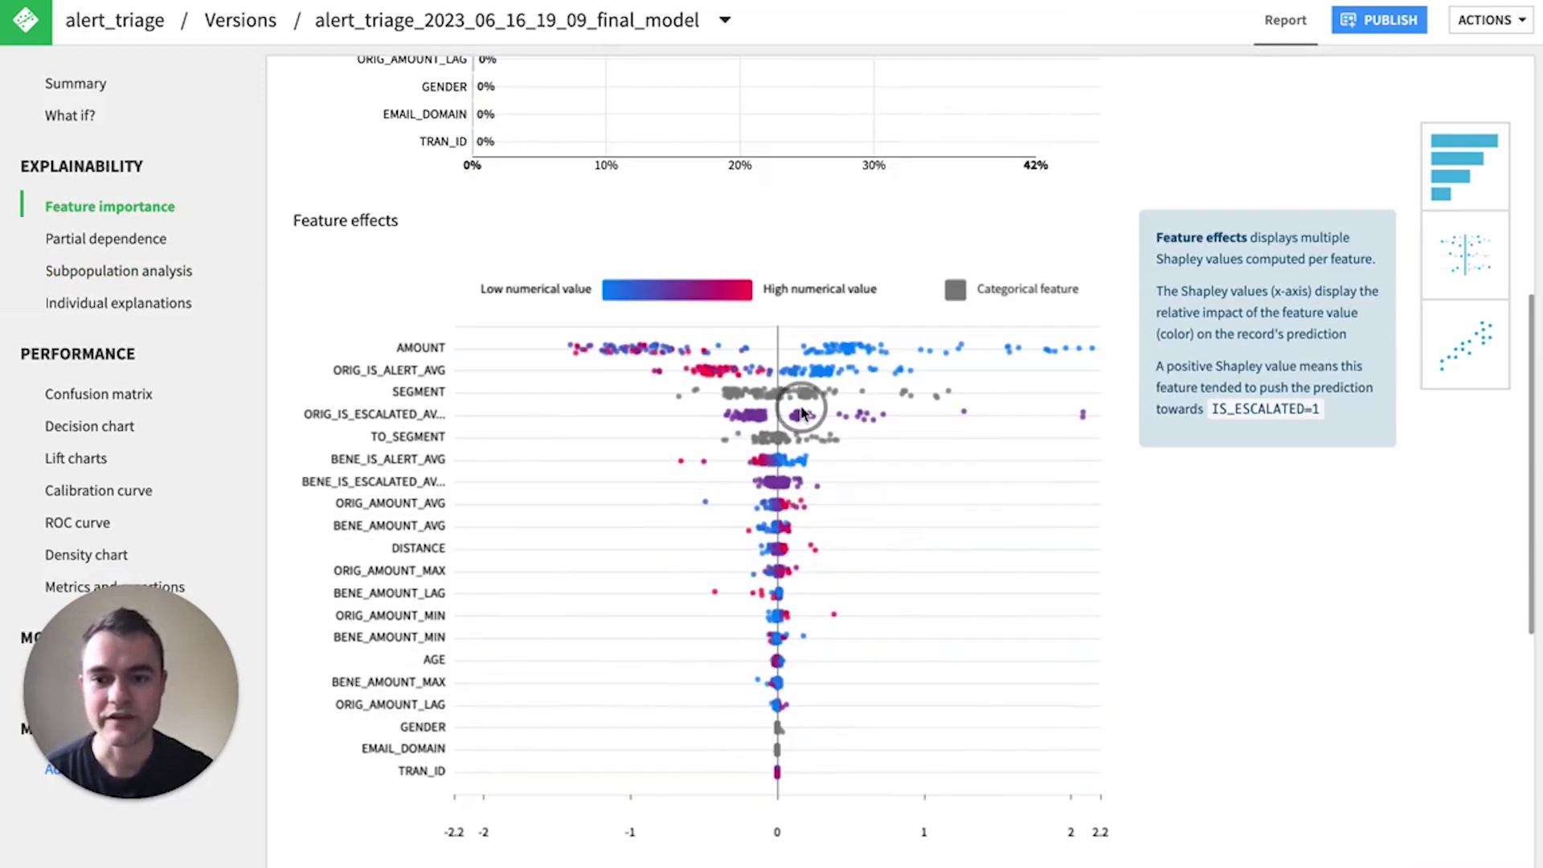
click(85, 398)
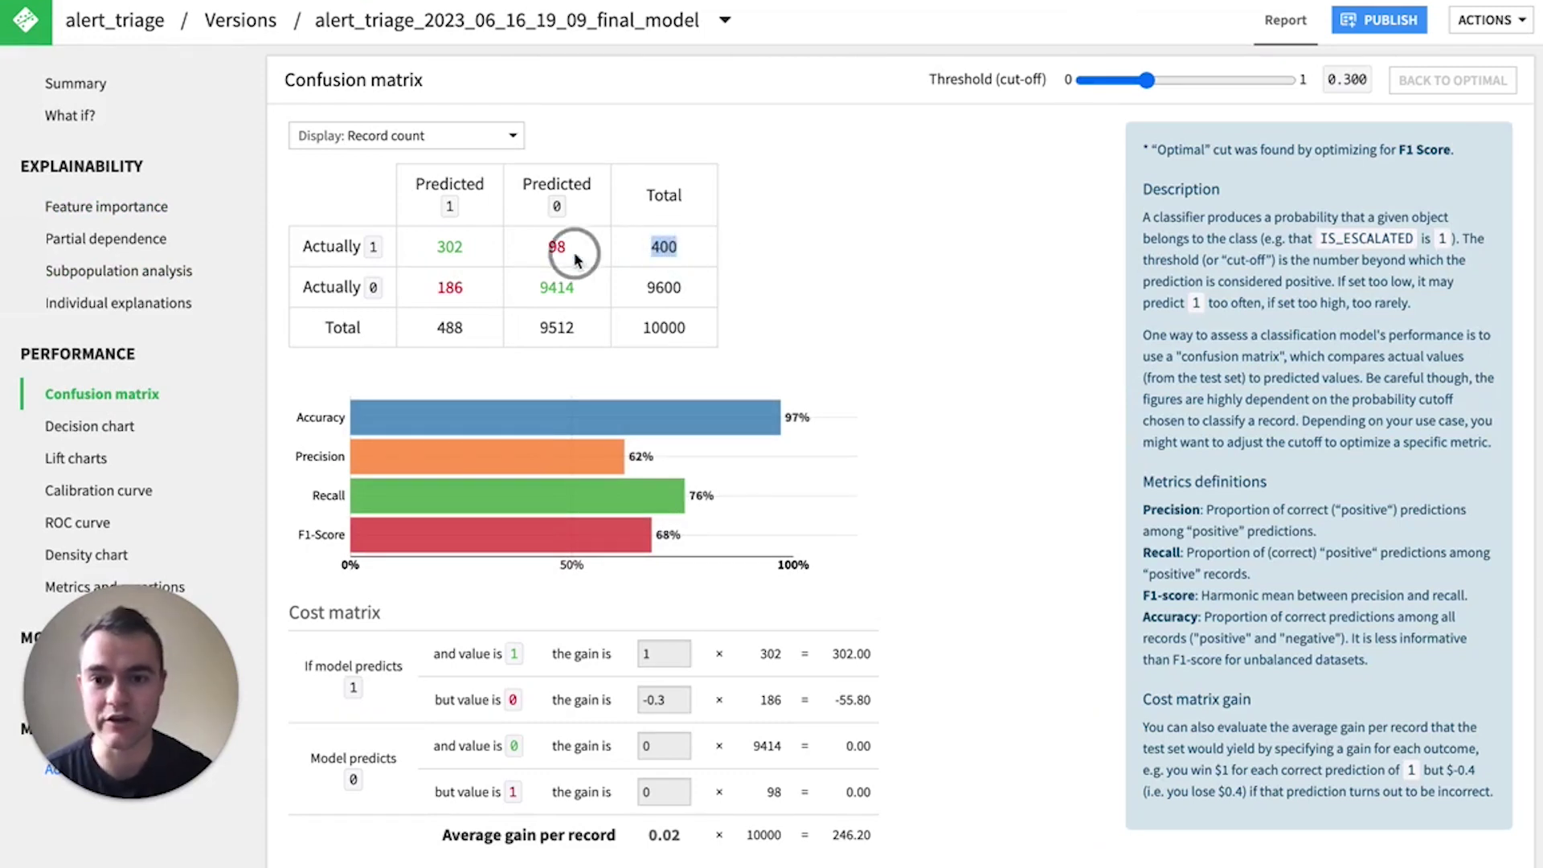
drag(437, 250, 478, 255)
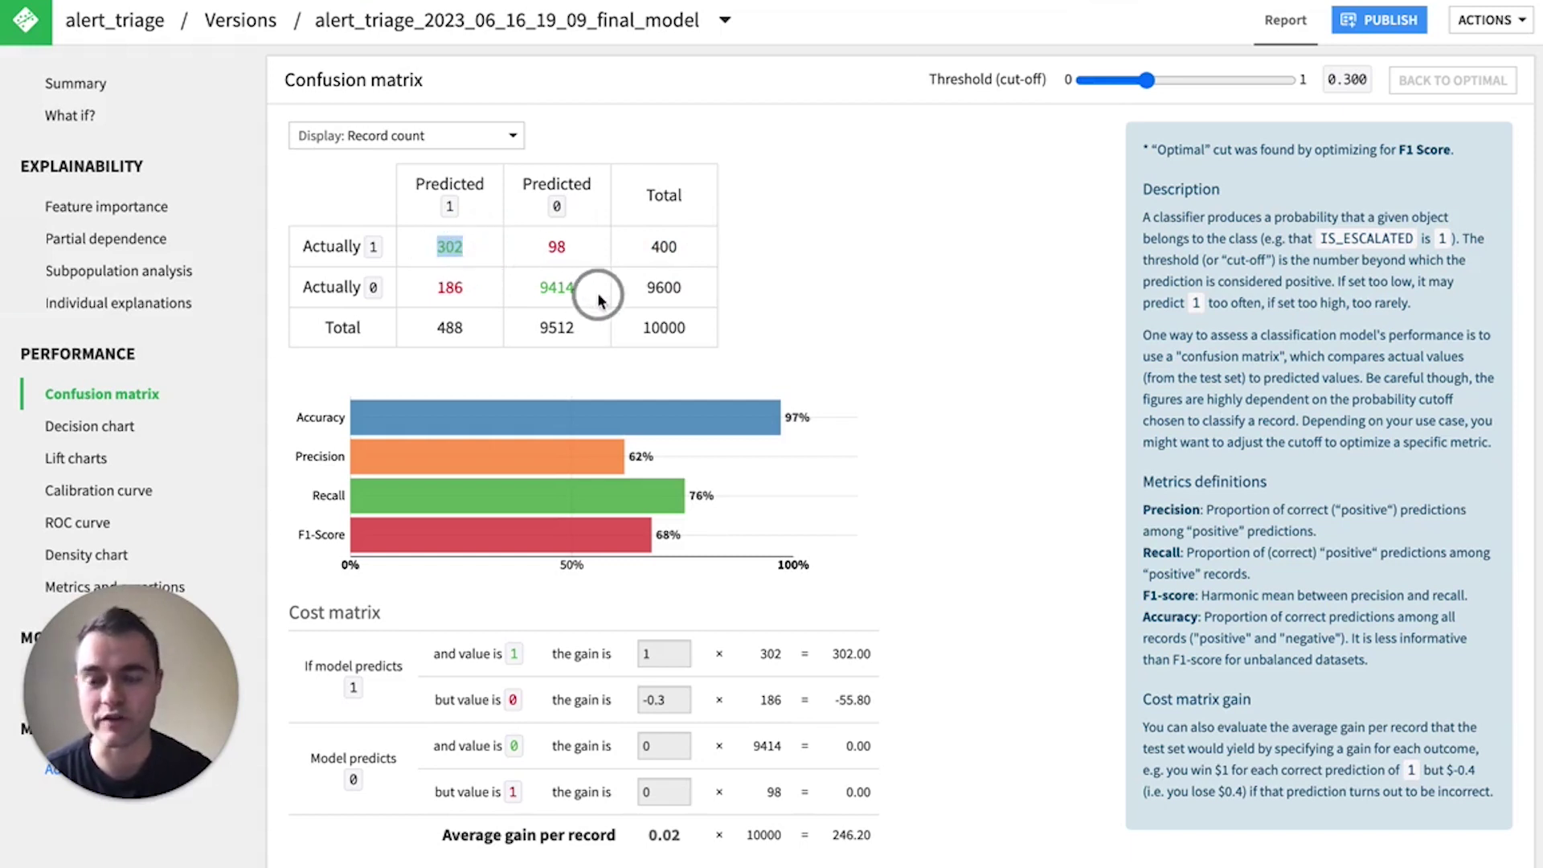
click(312, 4)
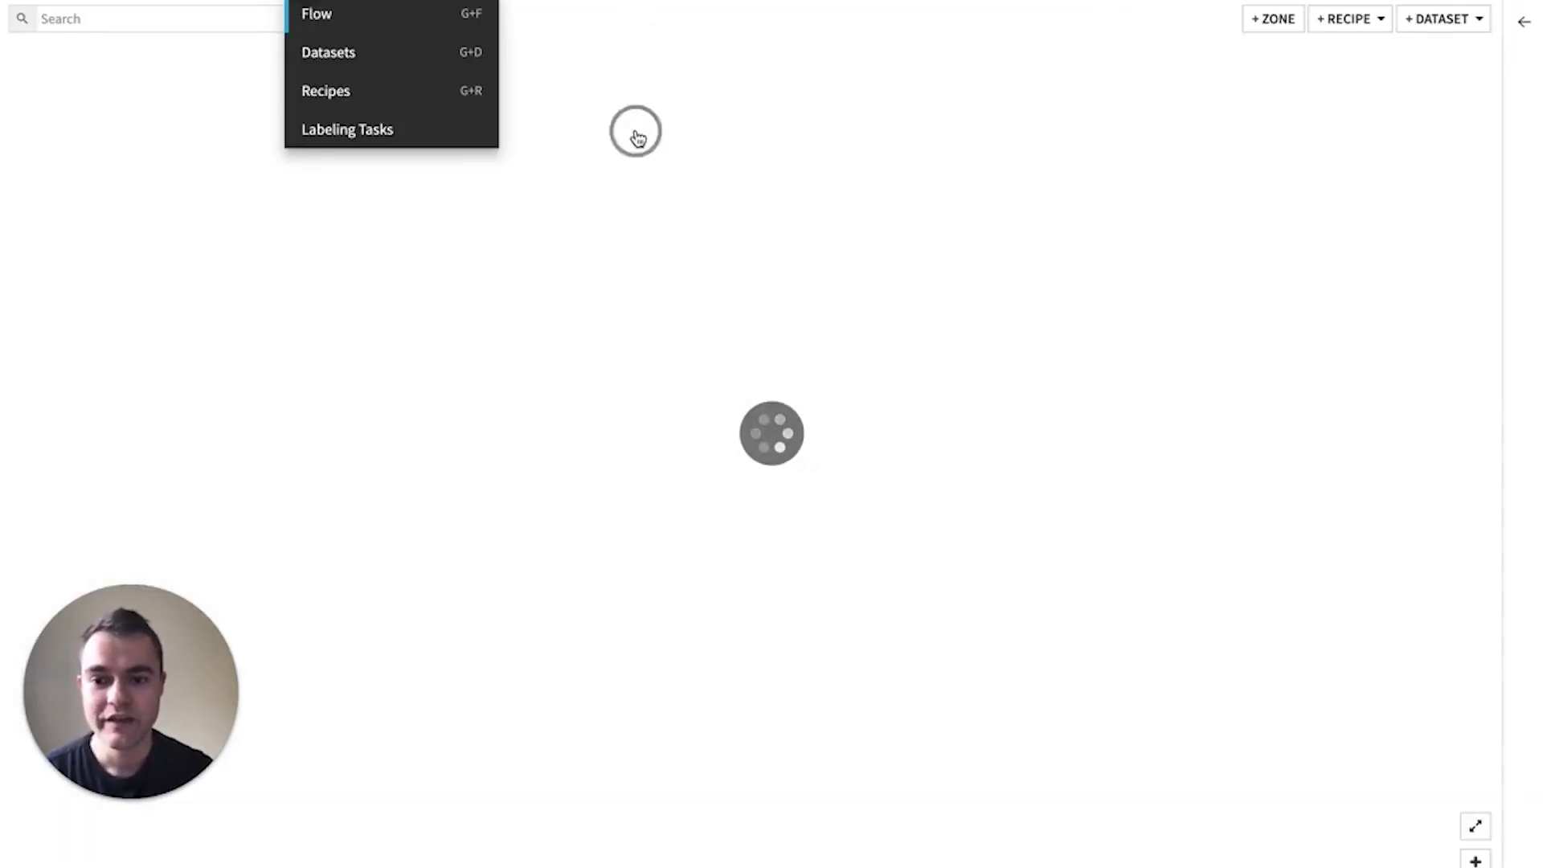
Step: Launch the Publish on Snowpark Container Services macro for the aml-alert-service API service
drag(864, 518, 586, 533)
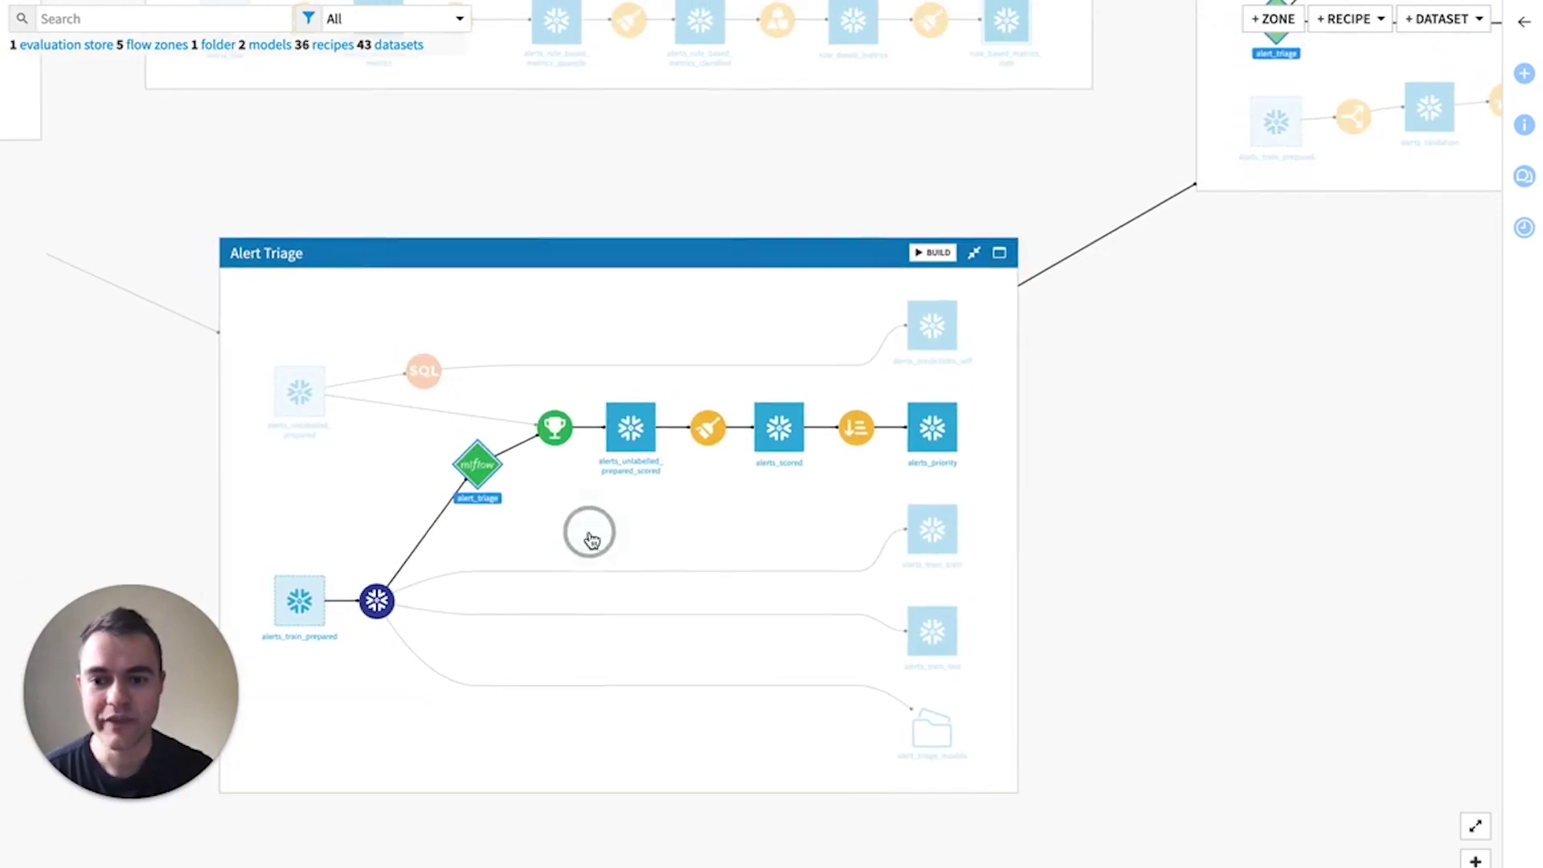
mouse_move(539, 3)
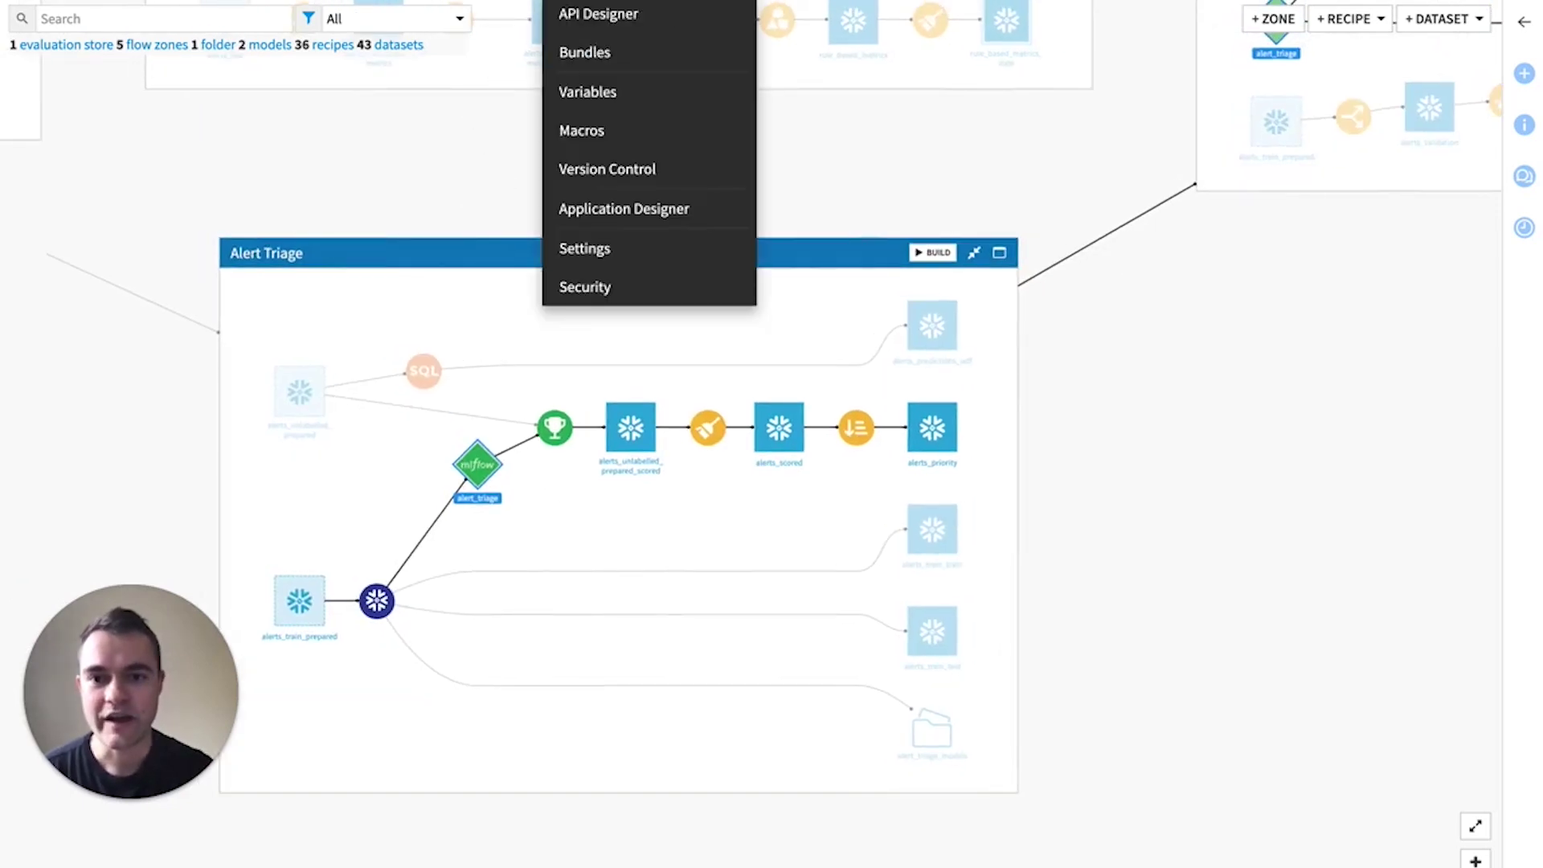
click(585, 30)
click(159, 113)
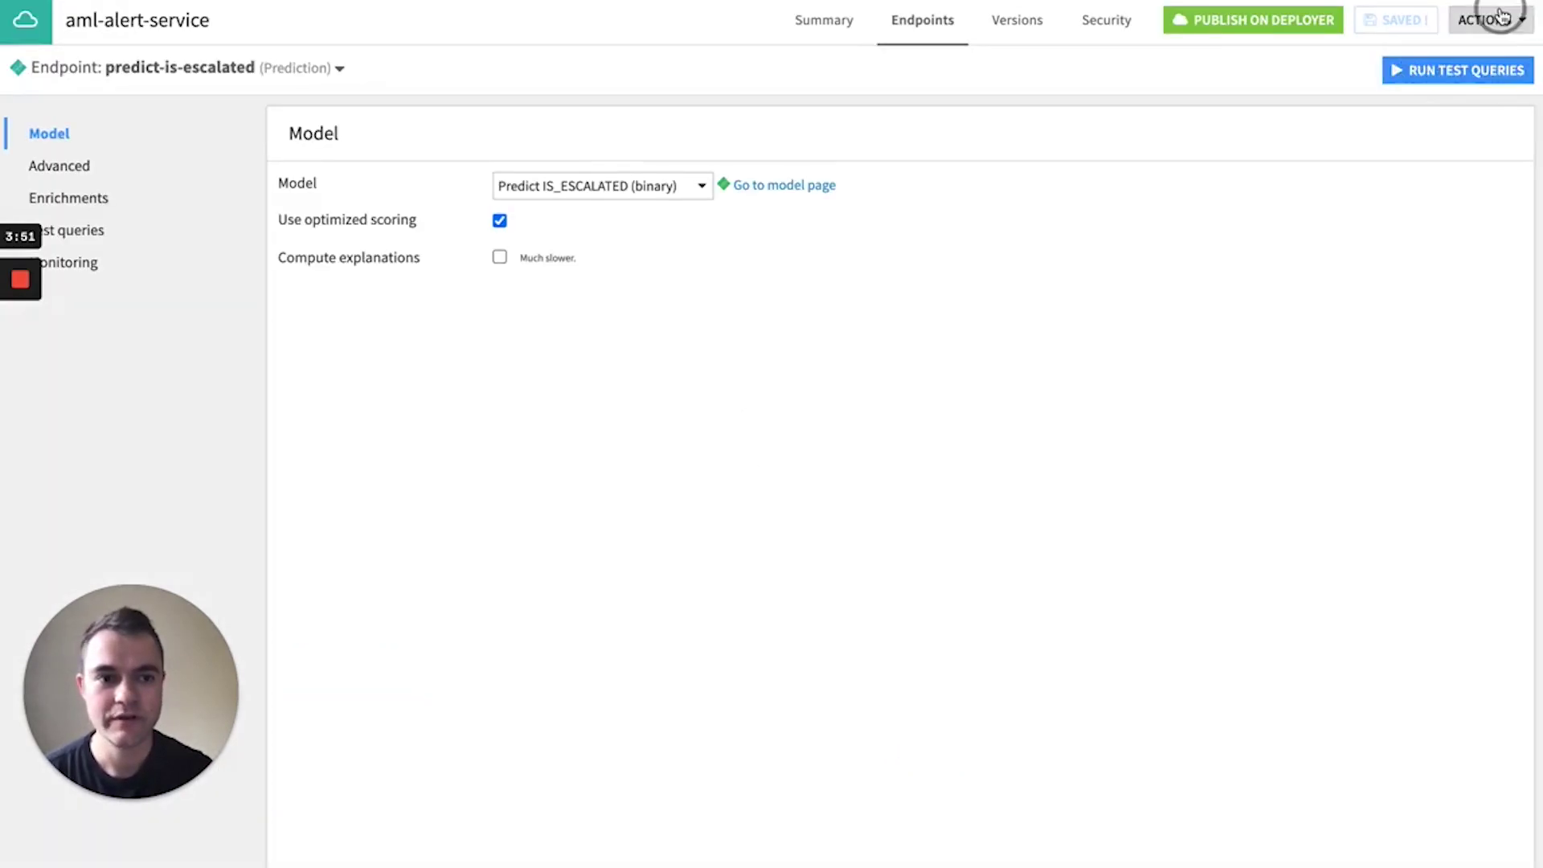
click(1500, 18)
click(1402, 126)
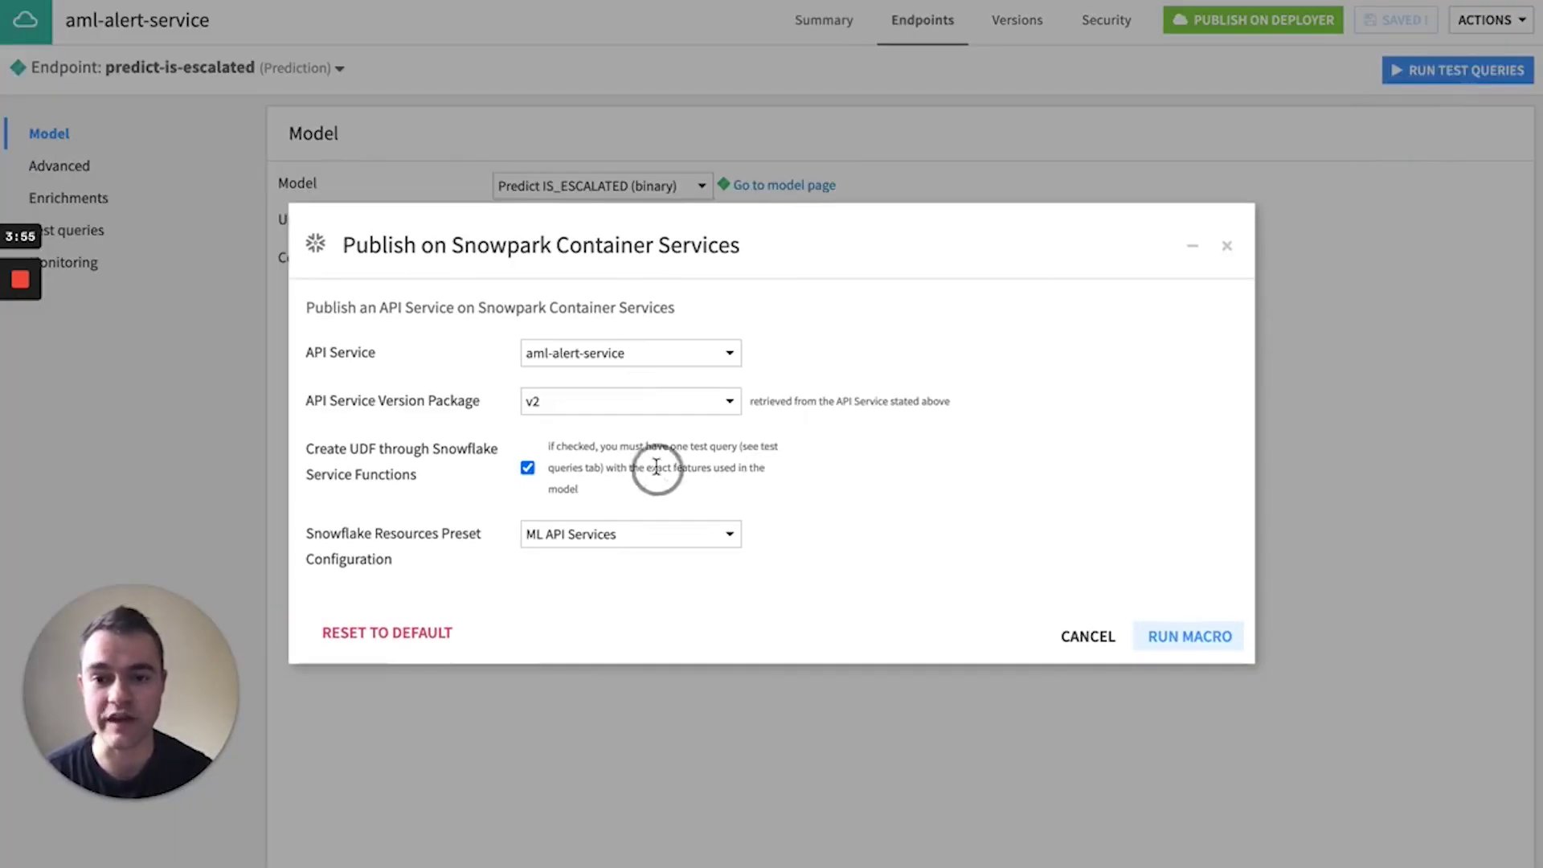
Step: Set the Snowflake resources preset to ML API Services, keep Create UDF, and run the deployment
click(654, 536)
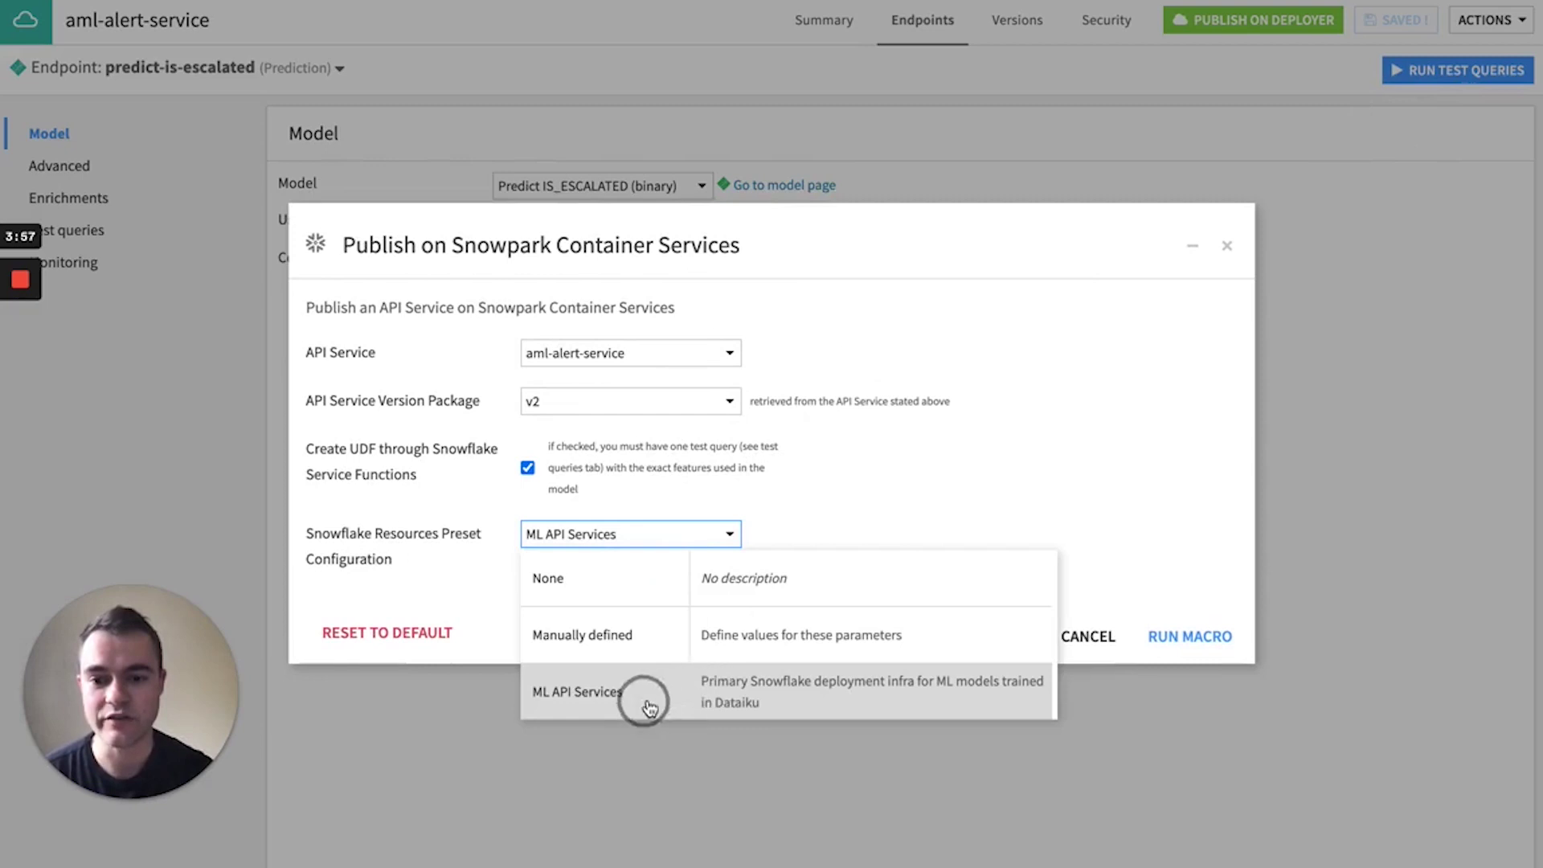
click(771, 634)
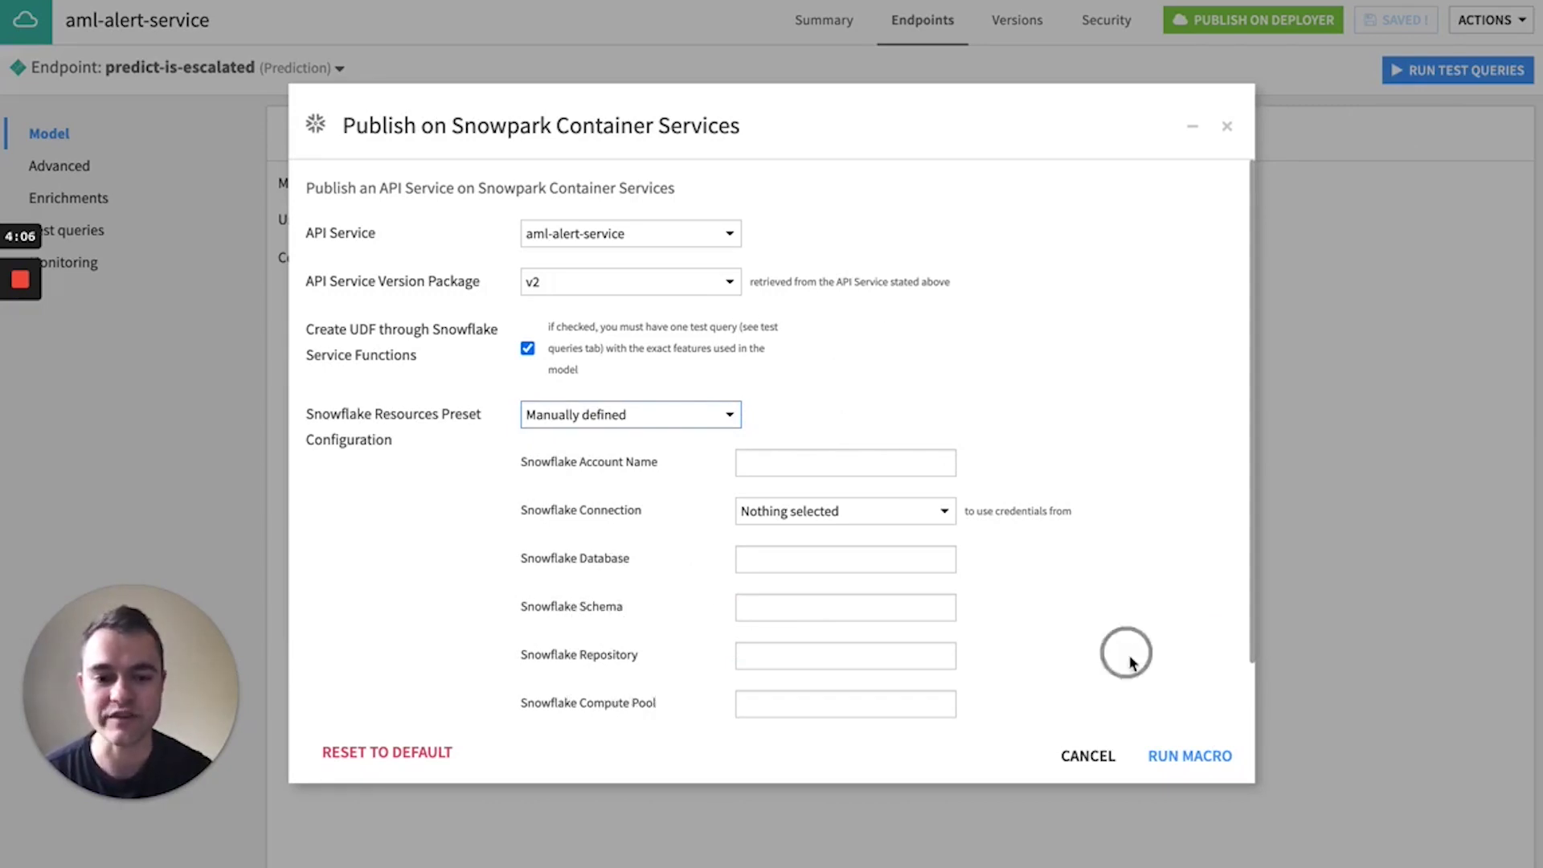
click(701, 414)
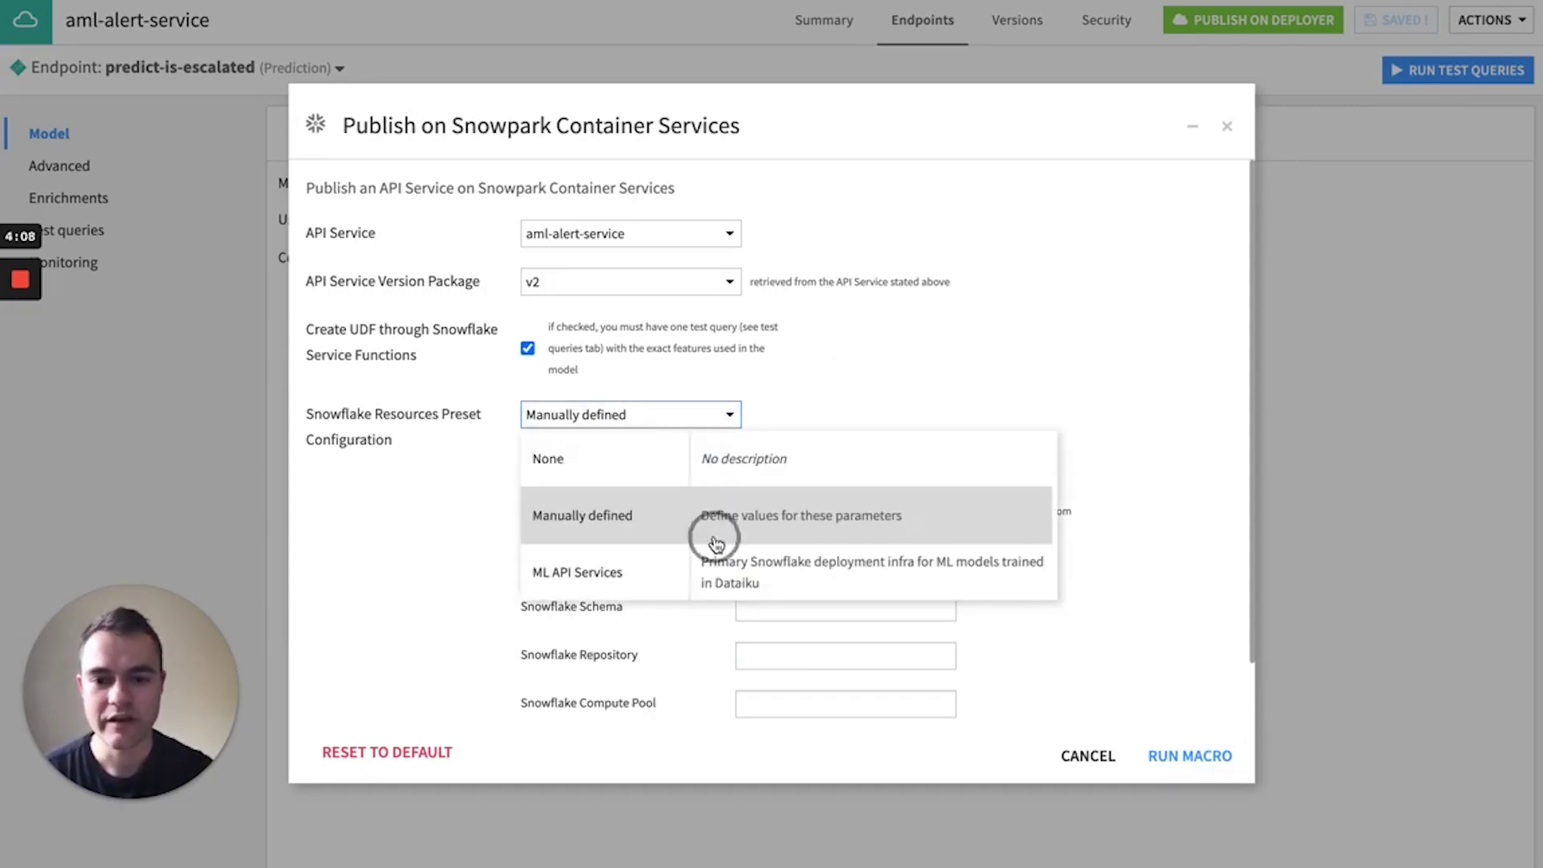
click(727, 575)
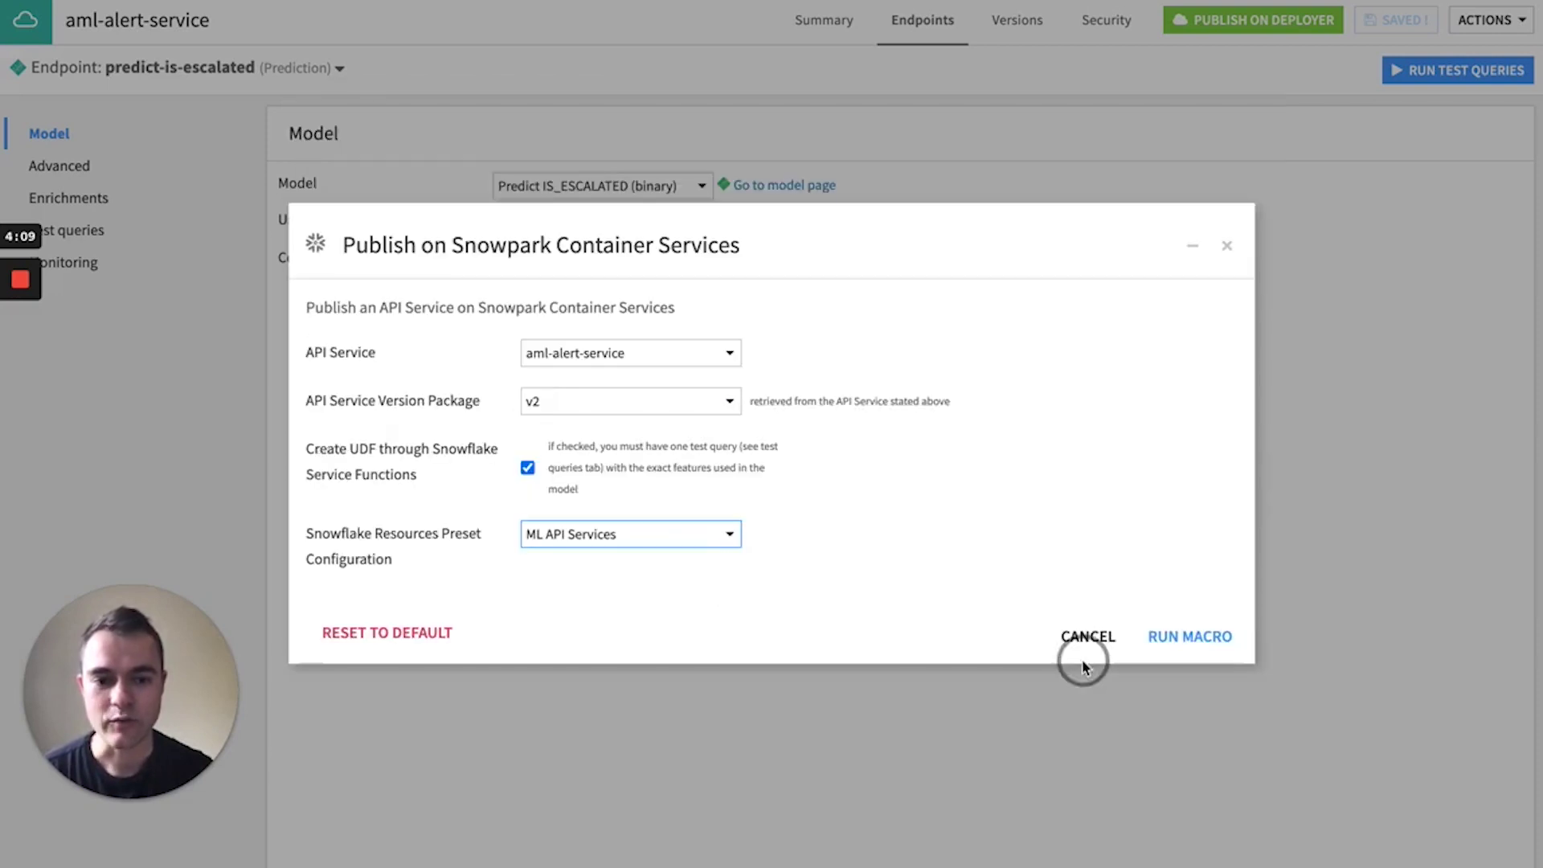
click(1183, 639)
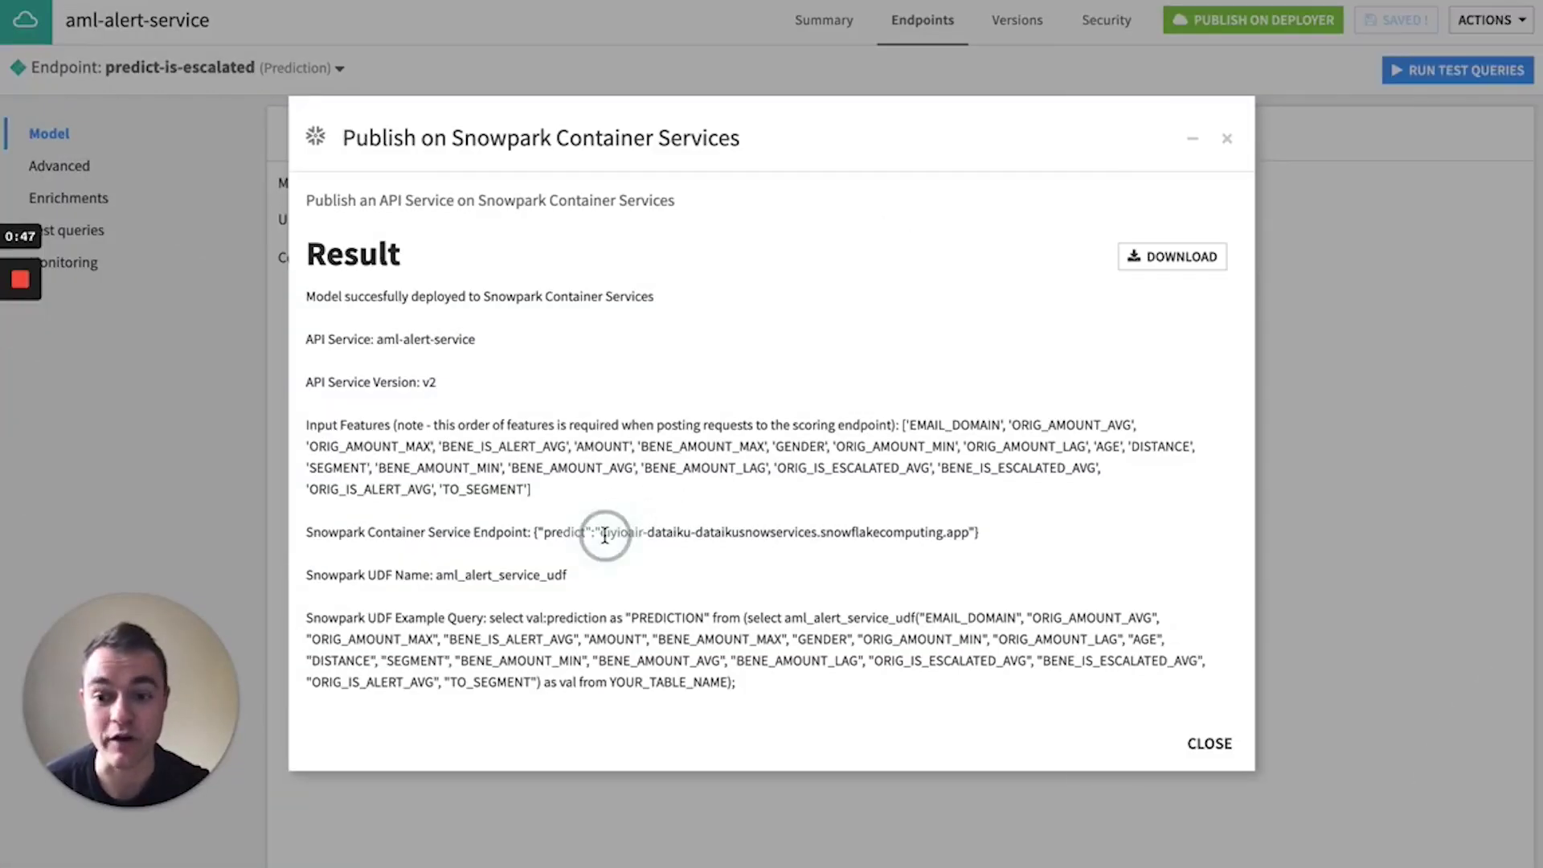
Step: Check the service endpoint URL and UDF name aml_alert_service_udf, then close the result
drag(601, 537, 969, 534)
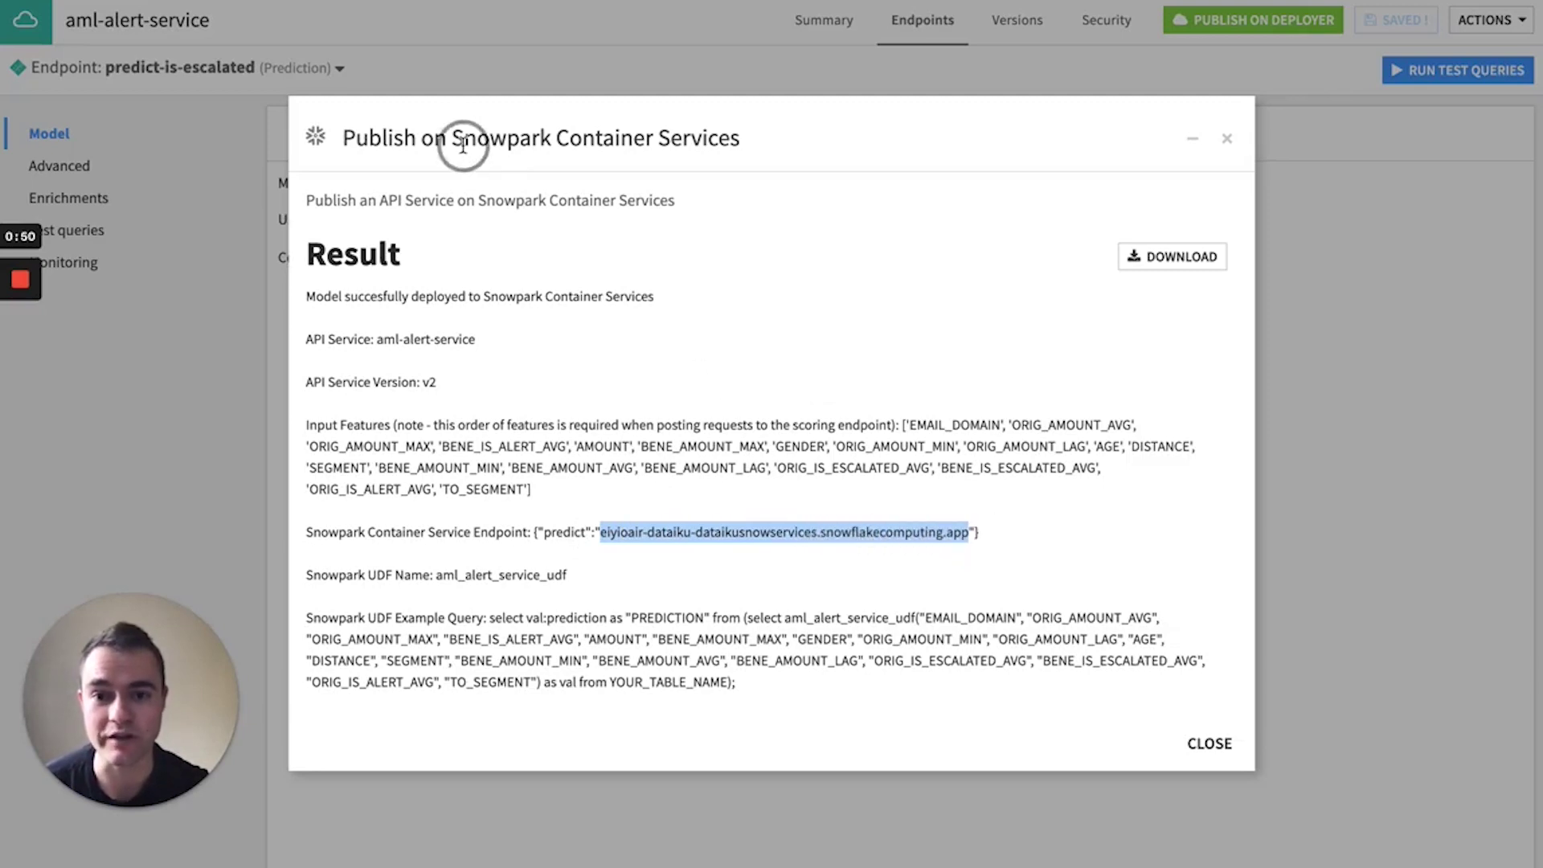
double_click(532, 574)
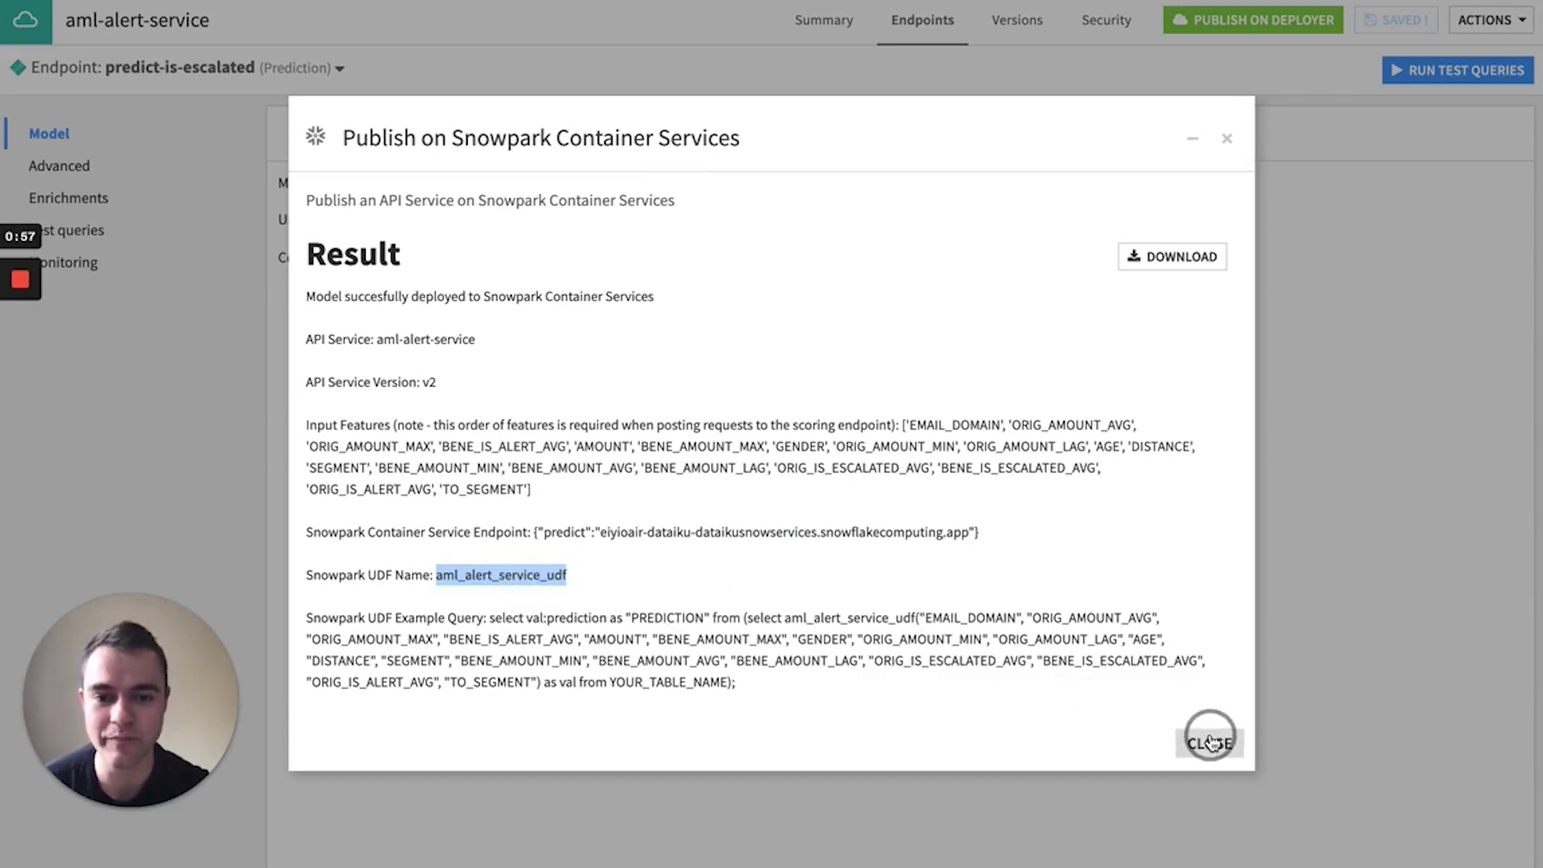
click(967, 624)
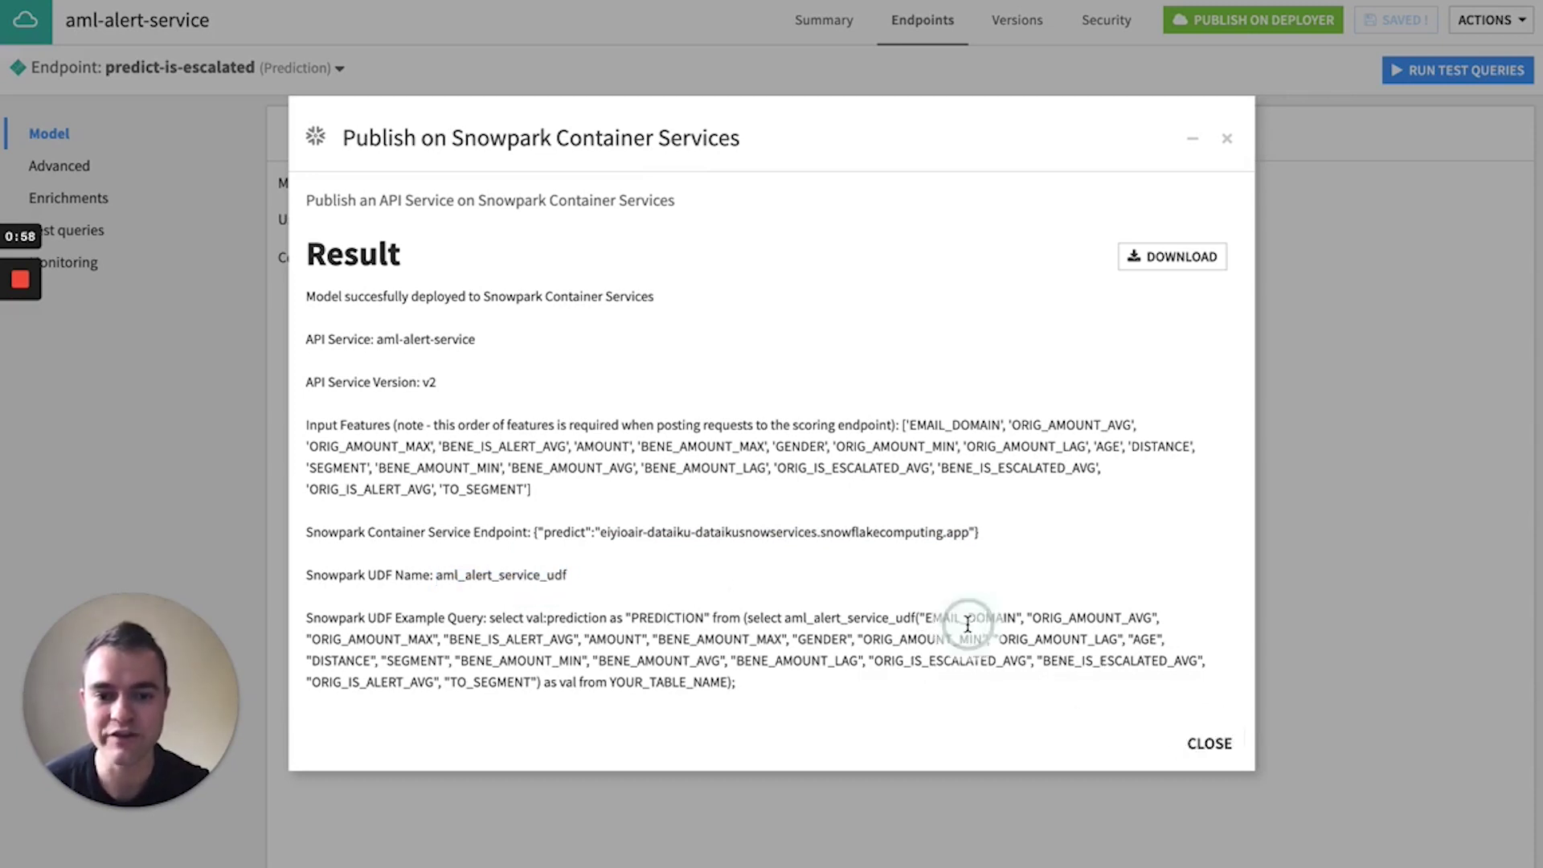
click(1223, 720)
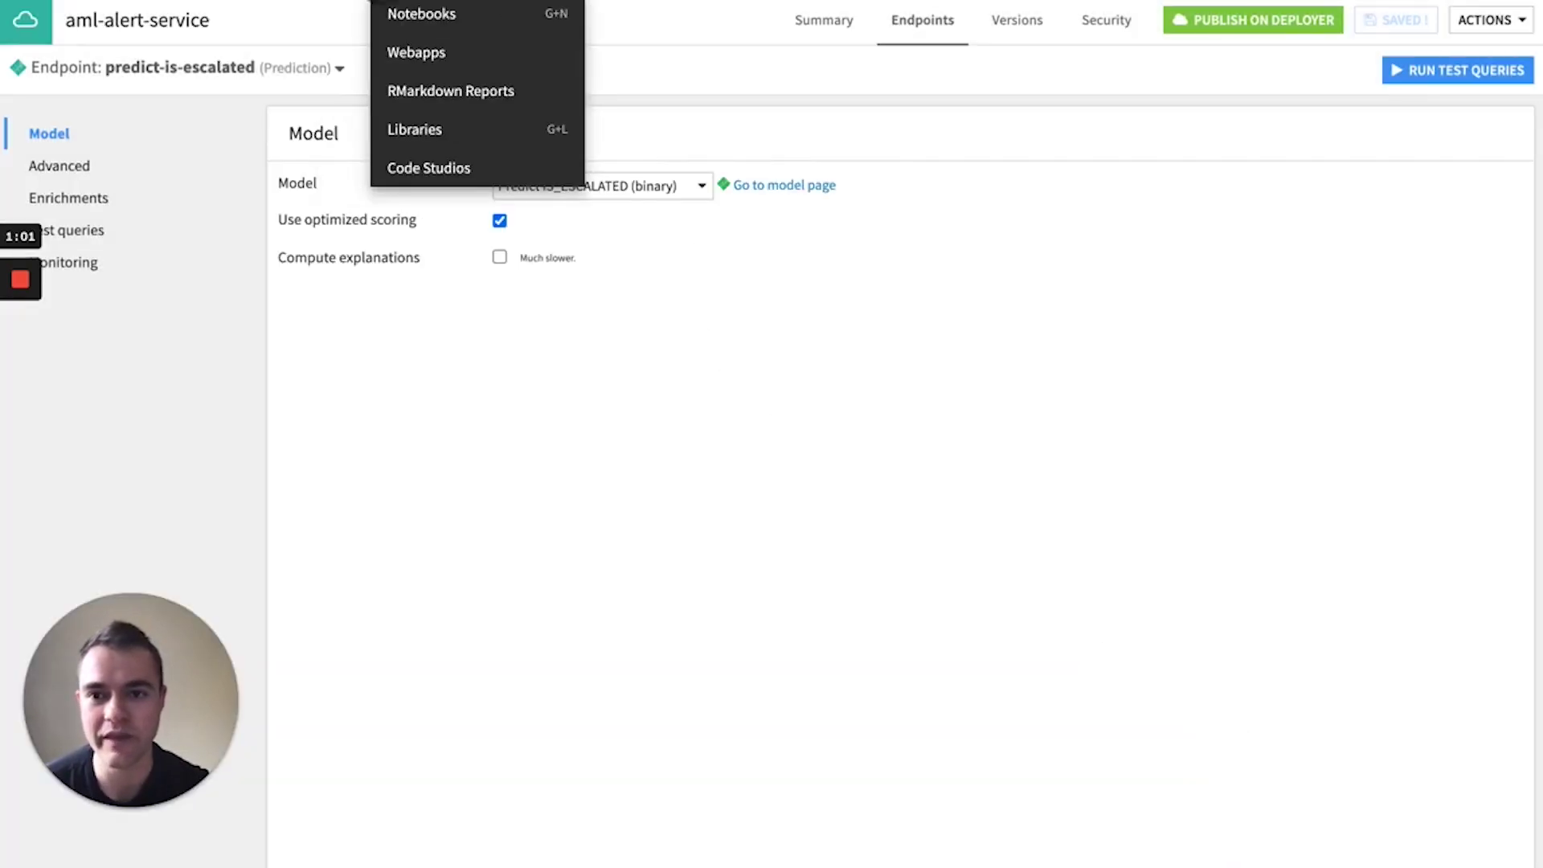
Step: In the AML Escalation webapp, score a 6055 transaction from a male sender at distance 14399
click(393, 52)
click(152, 112)
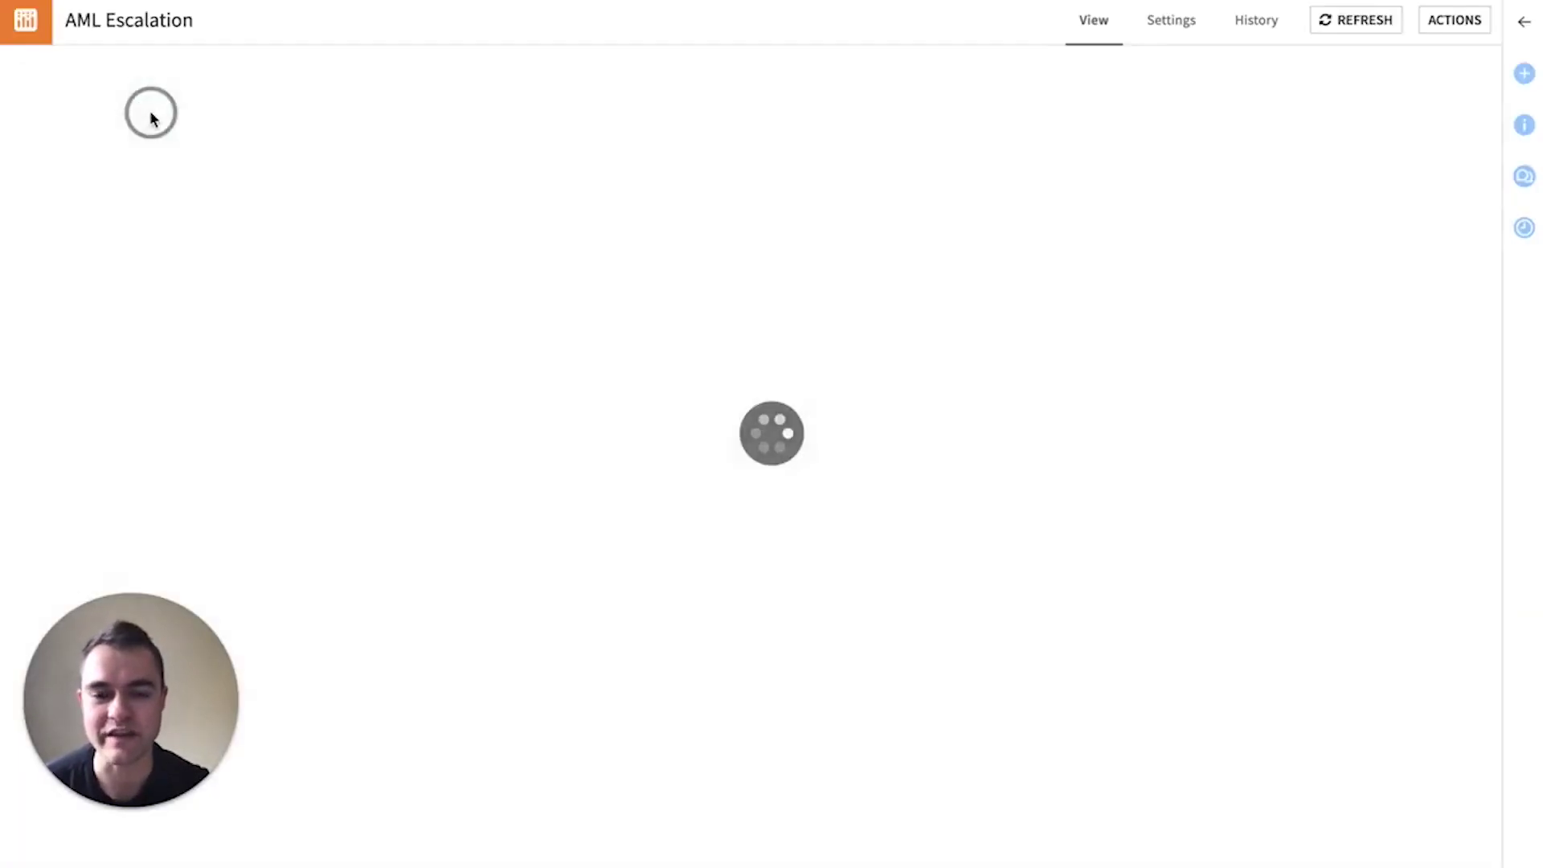
click(514, 295)
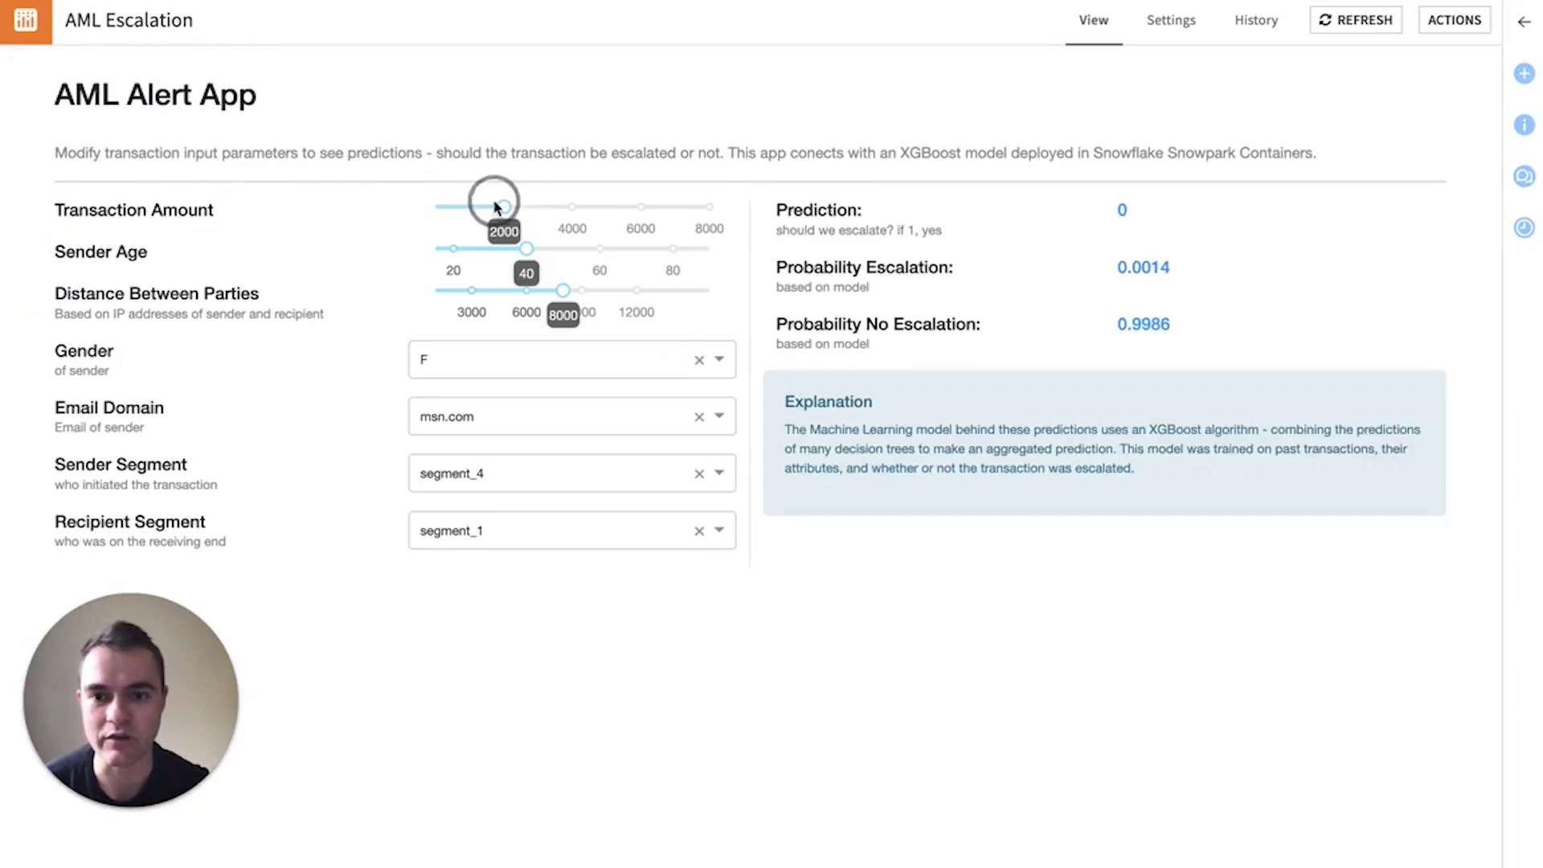
drag(502, 208, 643, 207)
click(516, 358)
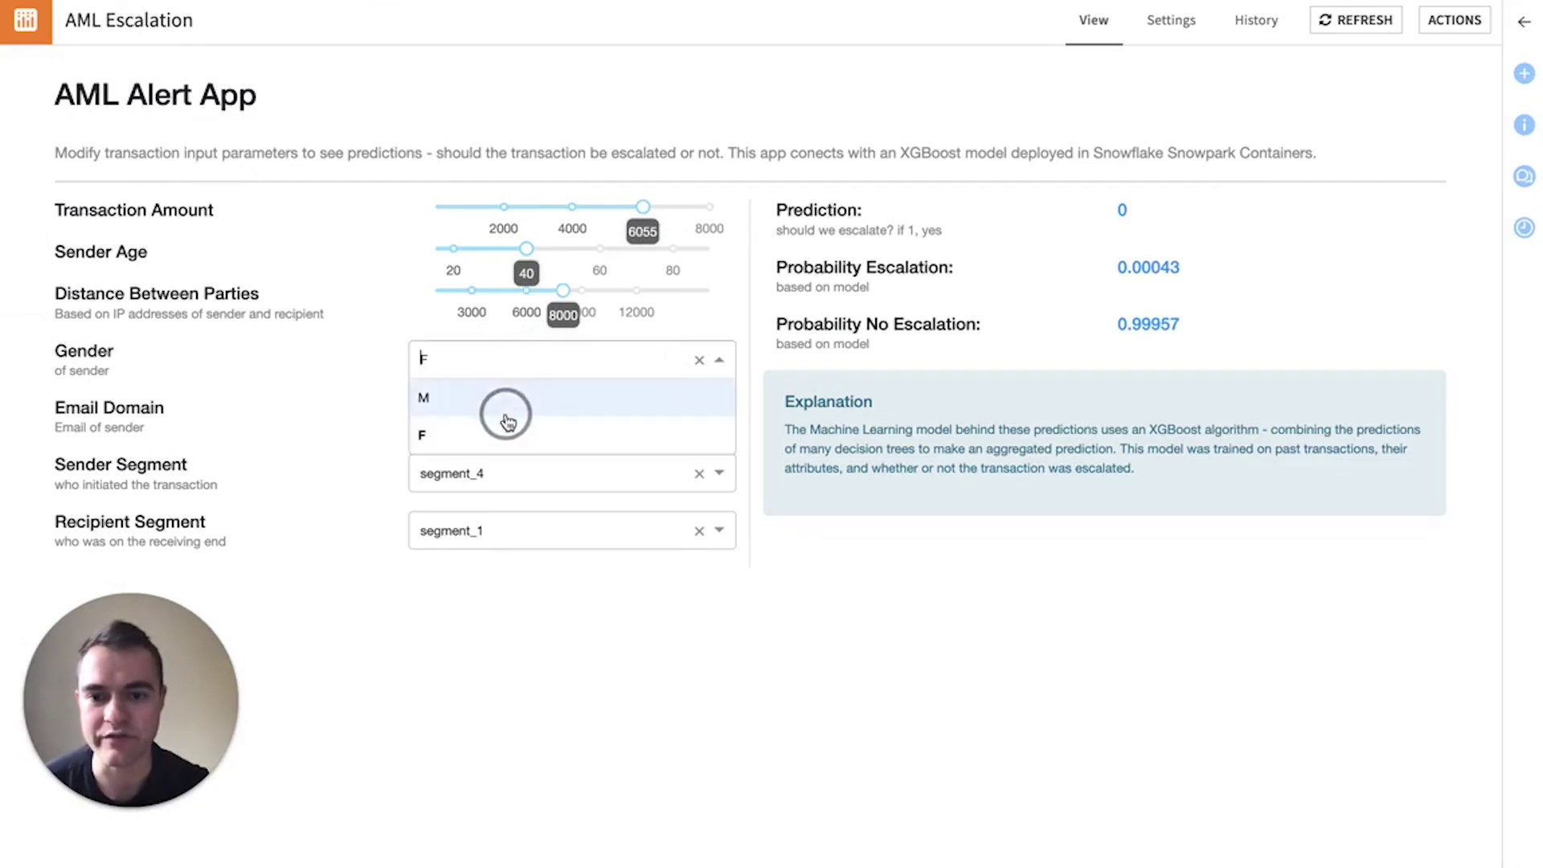
click(509, 417)
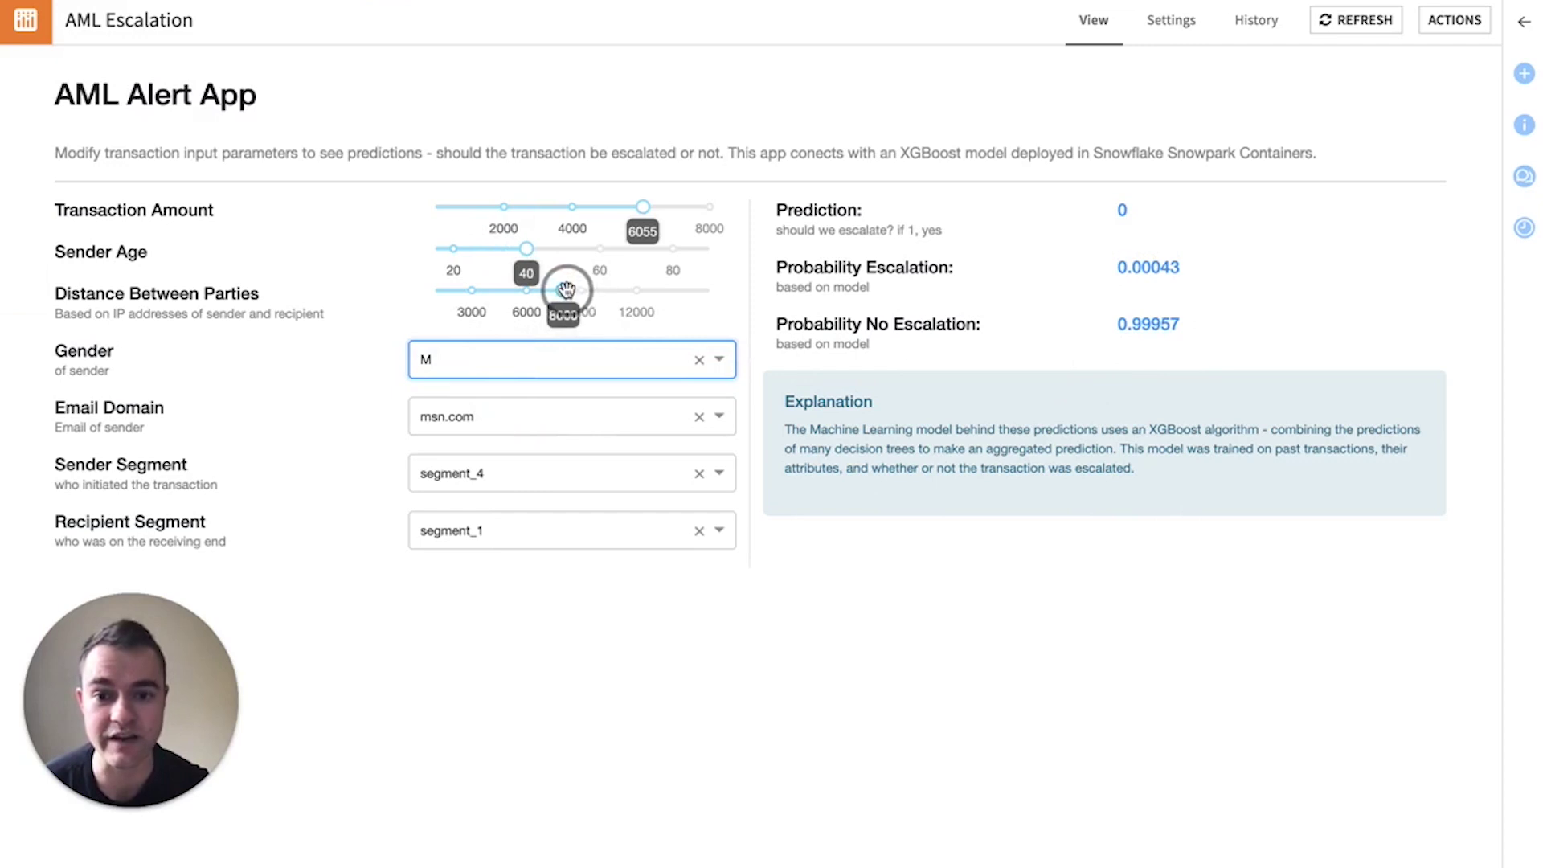
drag(565, 290, 680, 291)
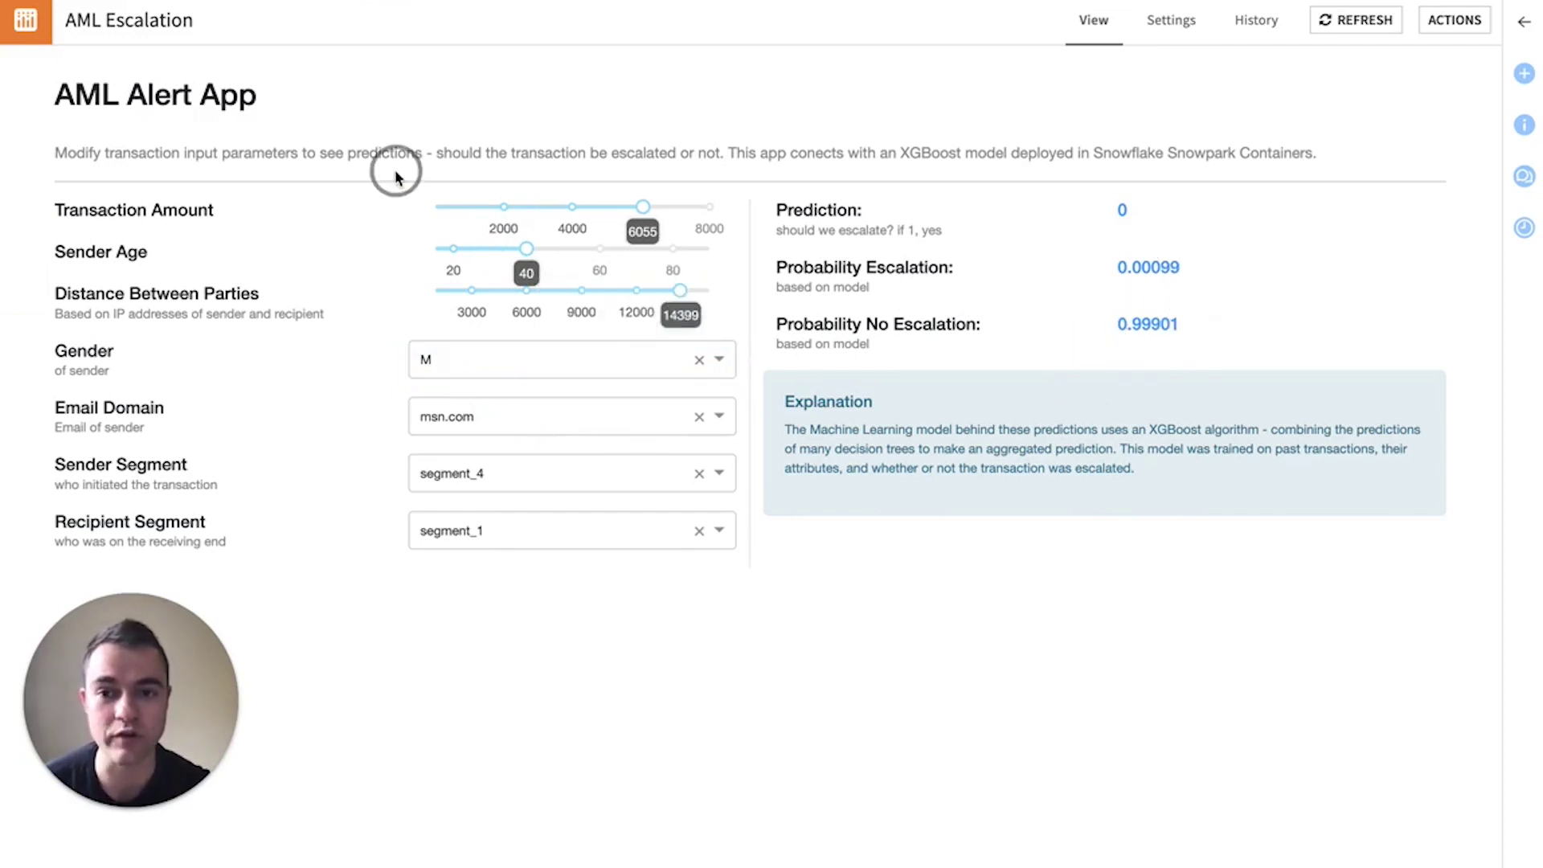
click(315, 2)
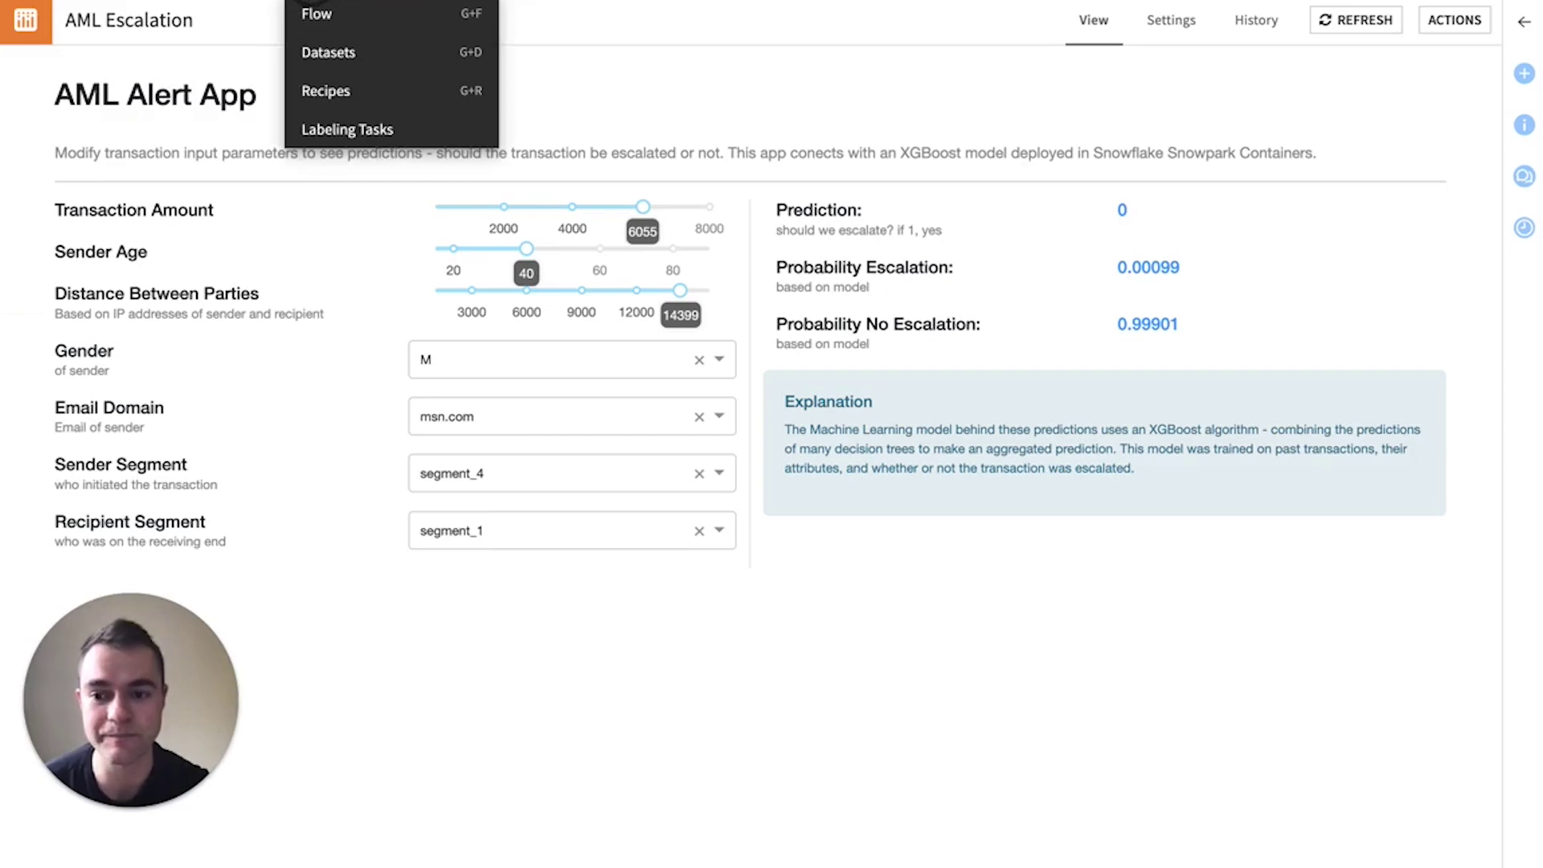
click(316, 11)
Step: Open the compute_alerts_predictions_udf SQL recipe and pick out its aml_alert_service_udf call and PREDICTION output
drag(806, 558, 462, 541)
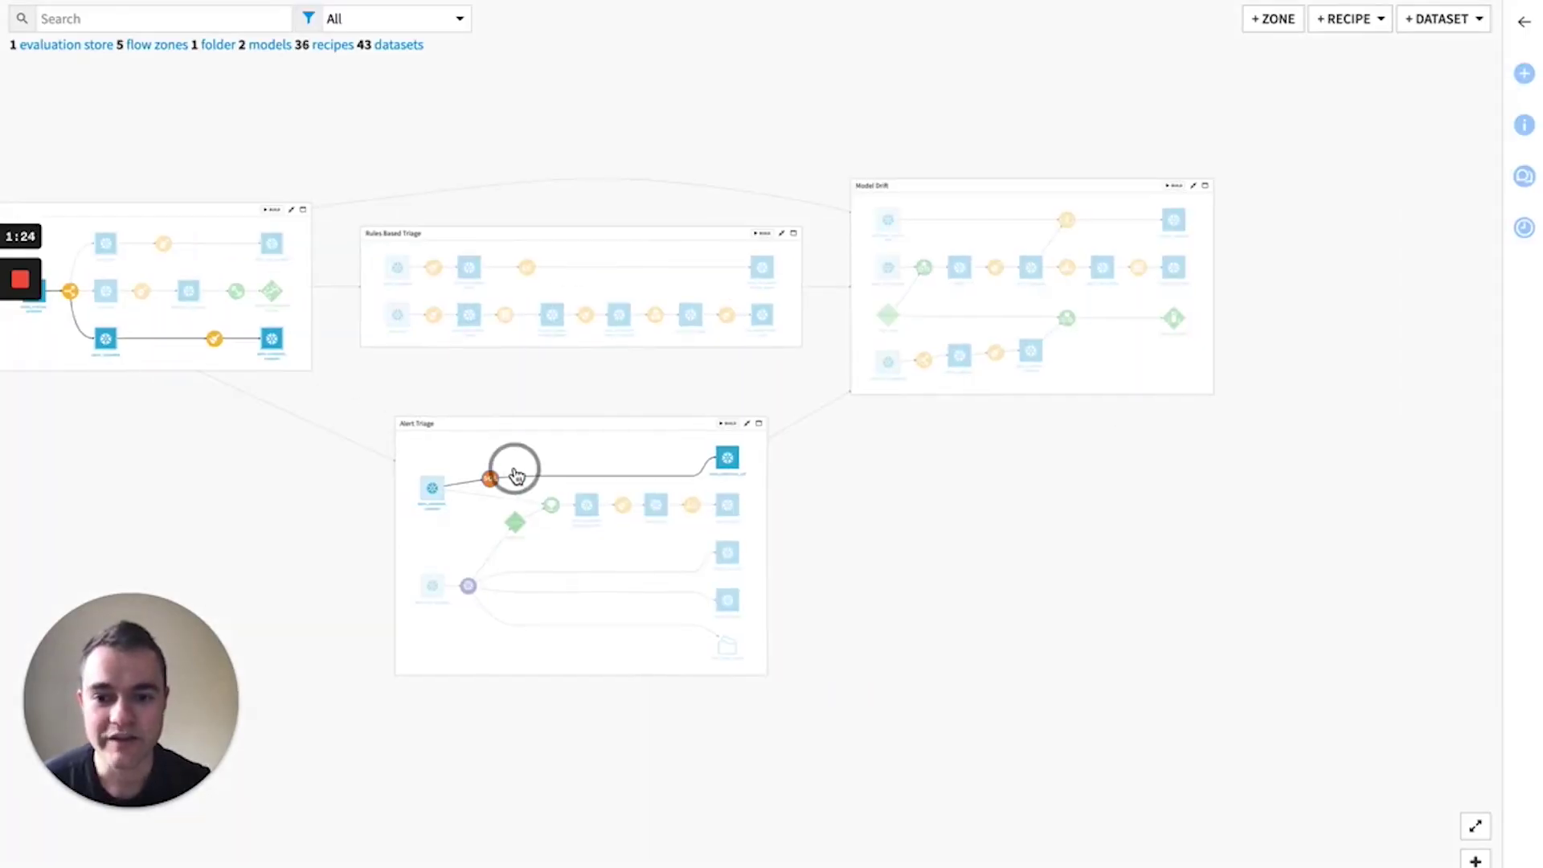
scroll(516, 475, up, 3)
drag(541, 413, 552, 369)
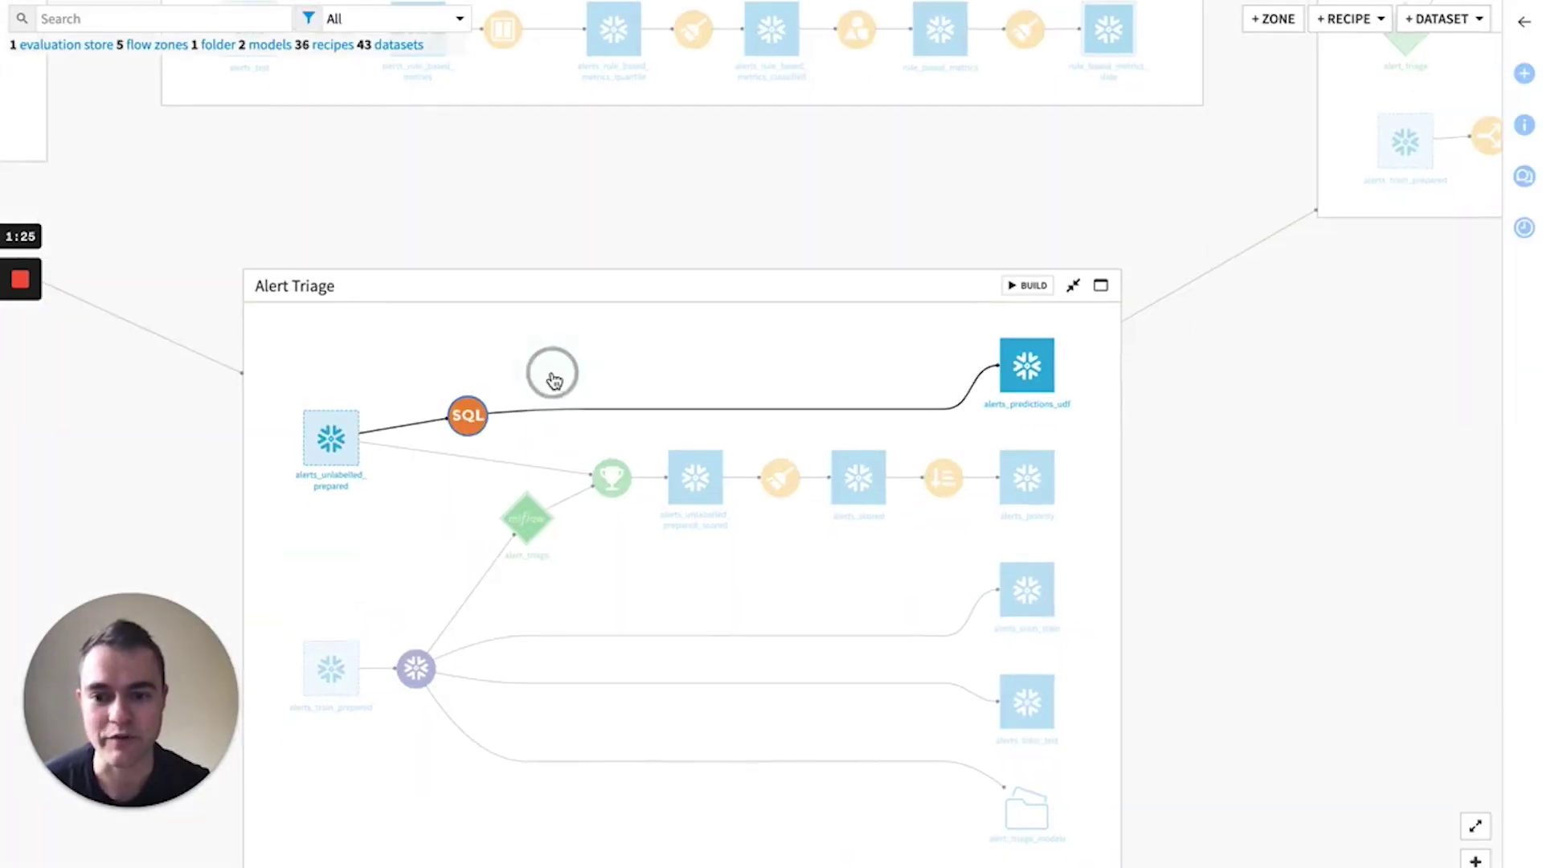
click(341, 456)
double_click(467, 415)
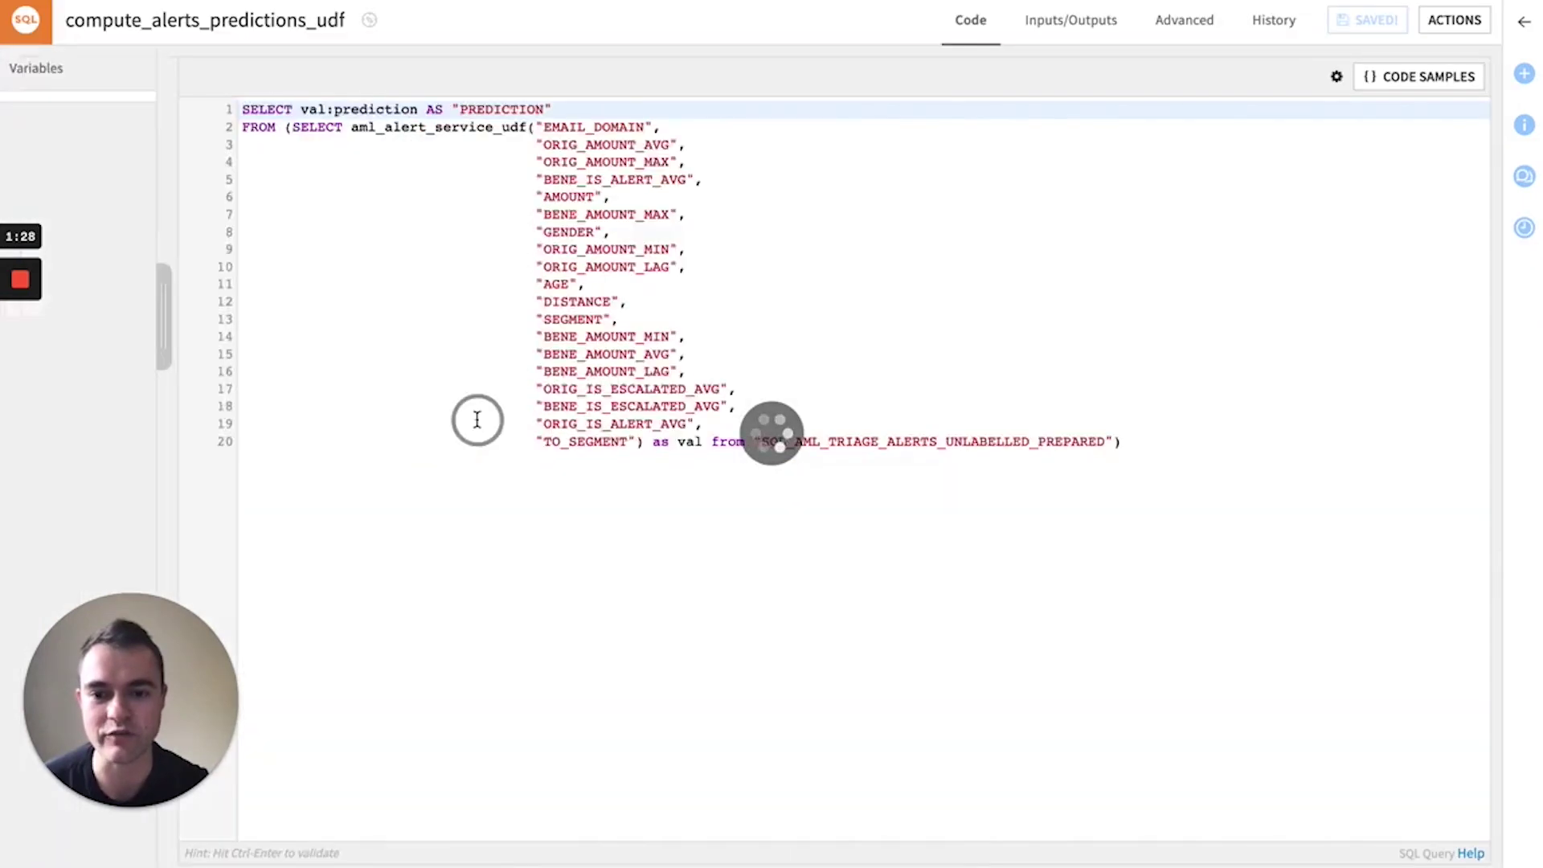
double_click(602, 127)
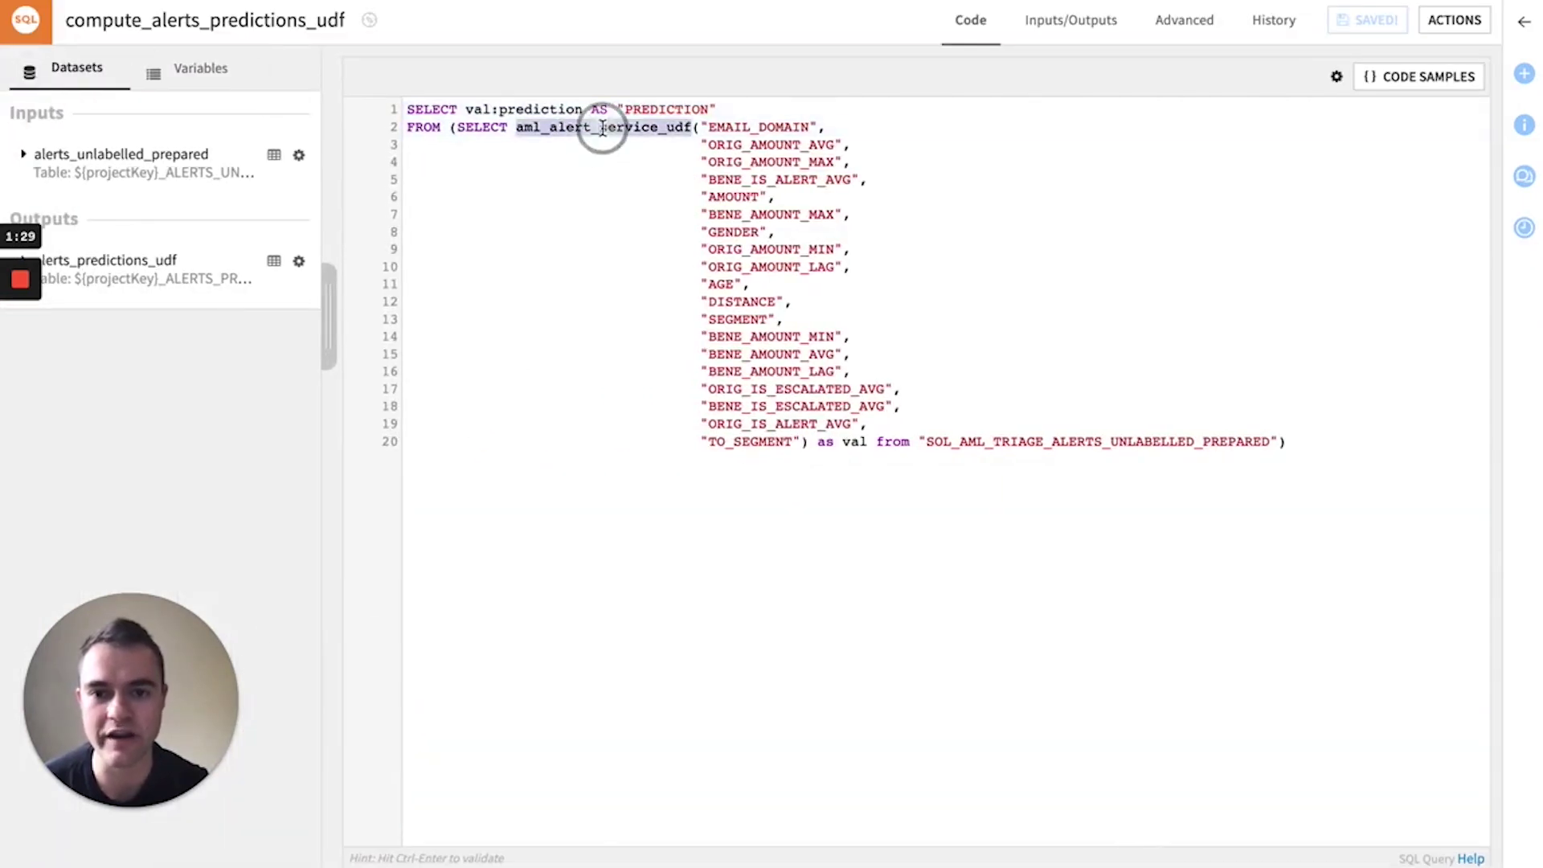
double_click(670, 110)
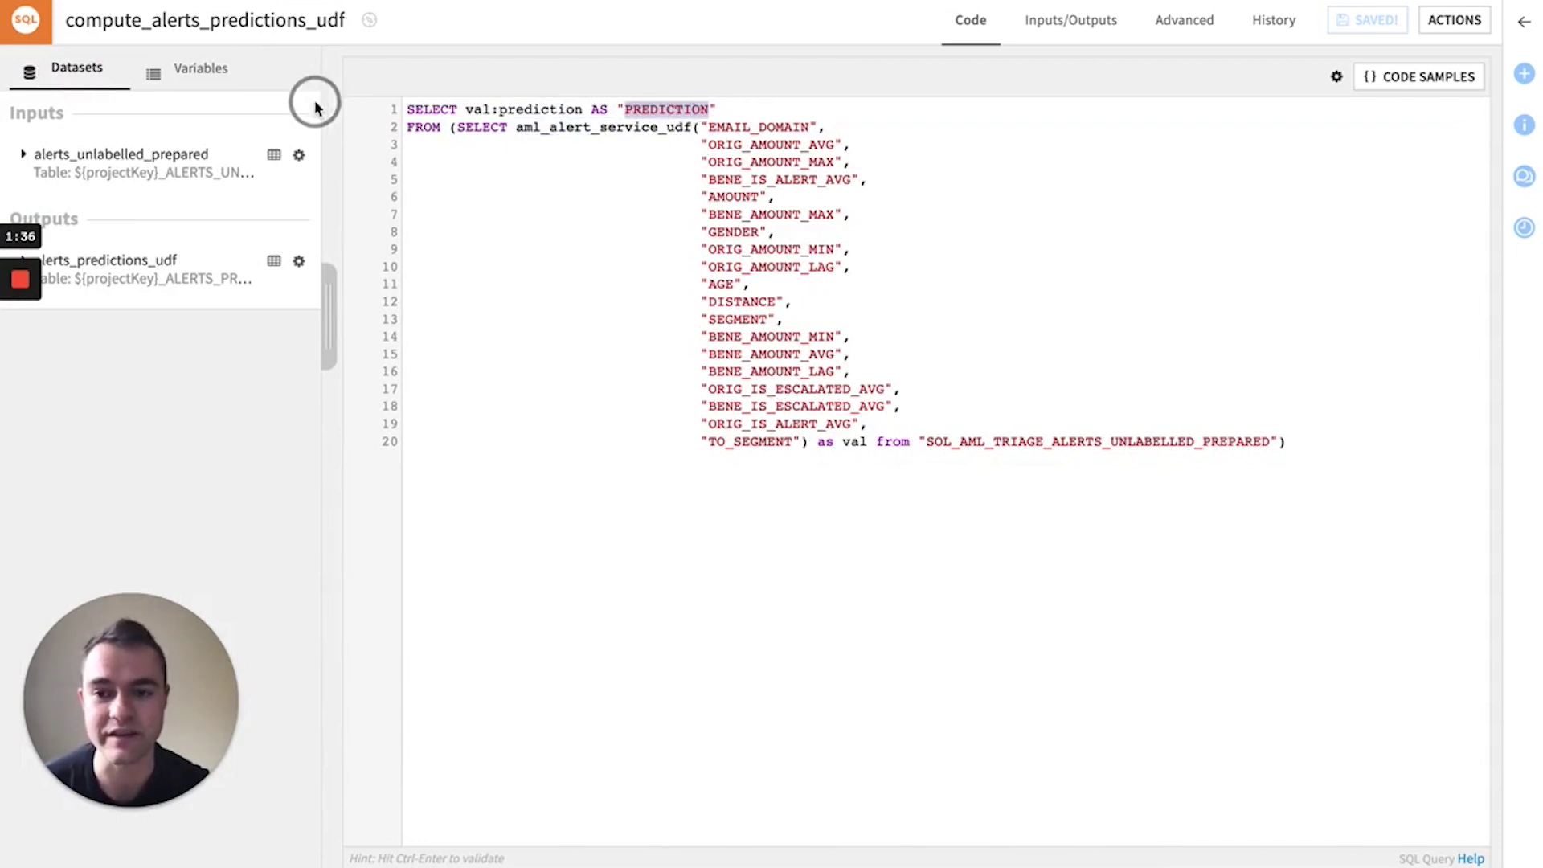
click(321, 14)
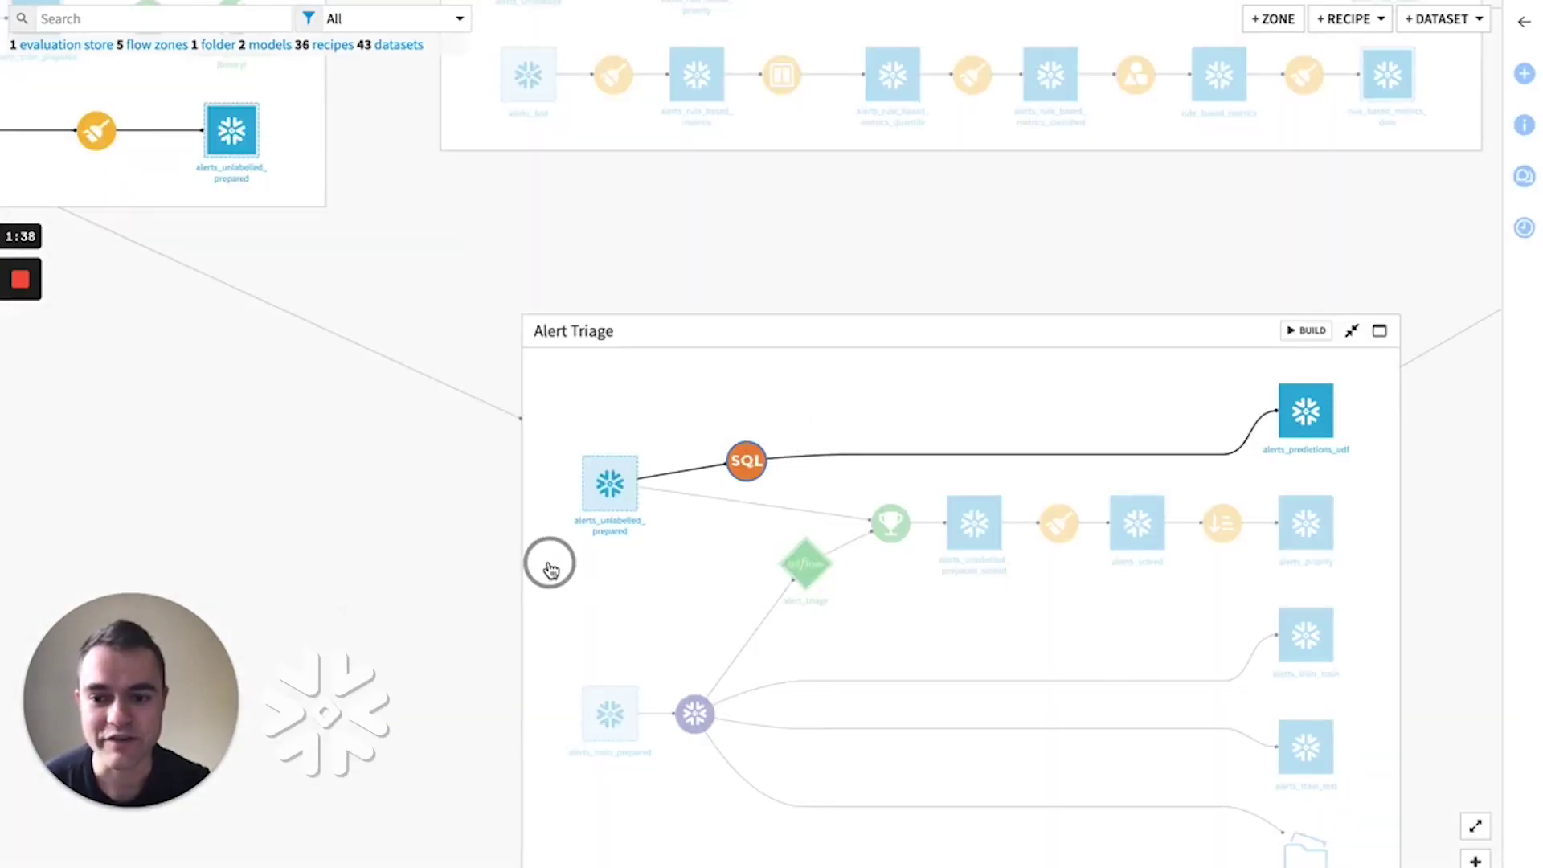
Step: Zoom out to show the Data Preparation, Rules Based Triage, Model Drift and Alert Triage zones
scroll(544, 597, down, 5)
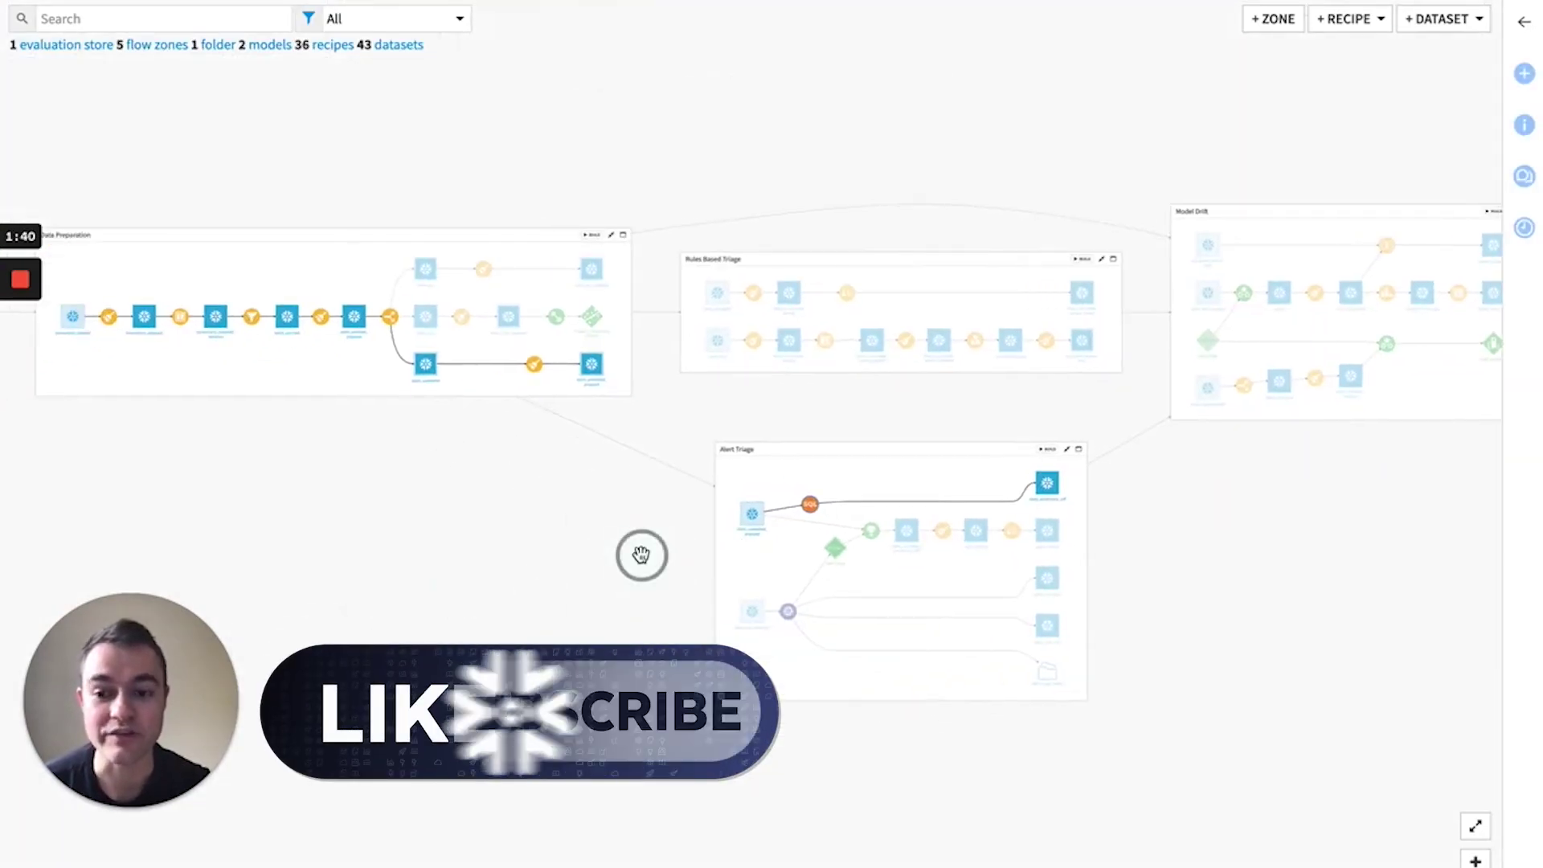